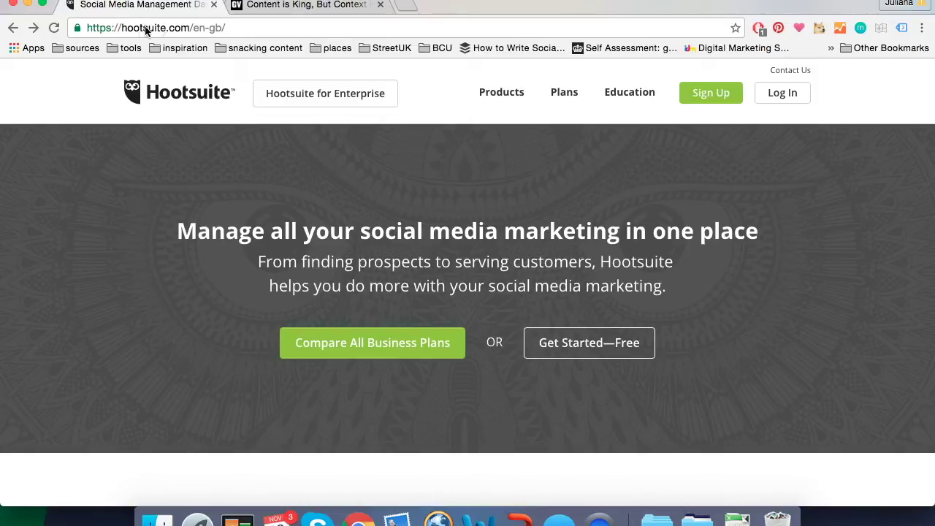
Look over the Hootsuite homepage and open the details page of the Free plan
scroll(150, 267, "down", 15)
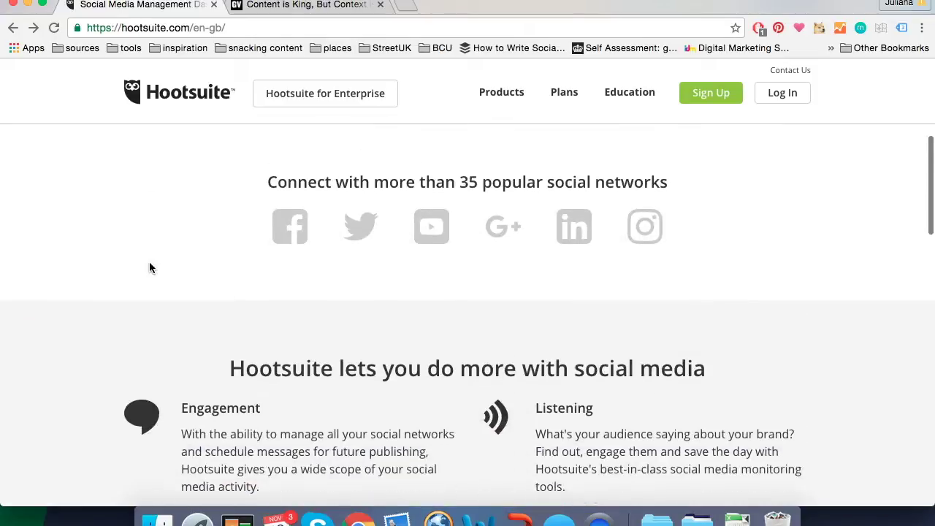
scroll(149, 268, "down", 5)
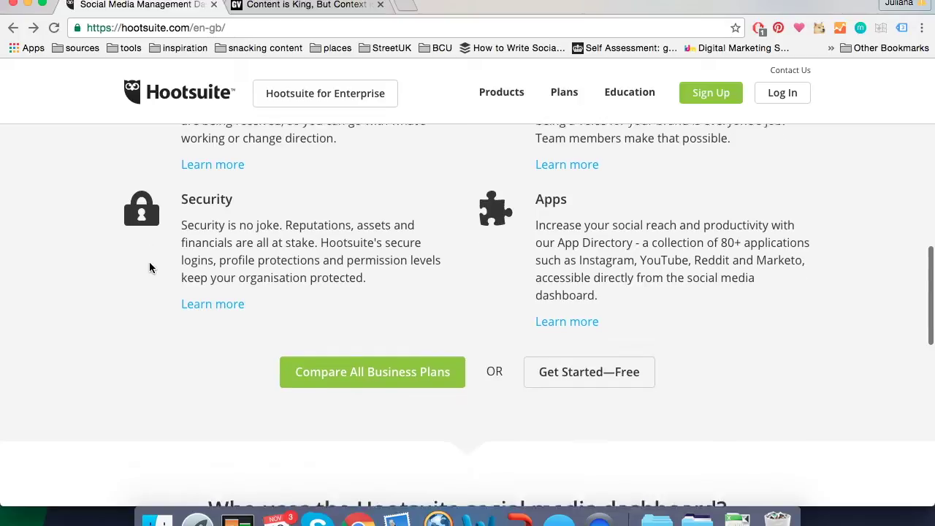
scroll(149, 267, "up", 10)
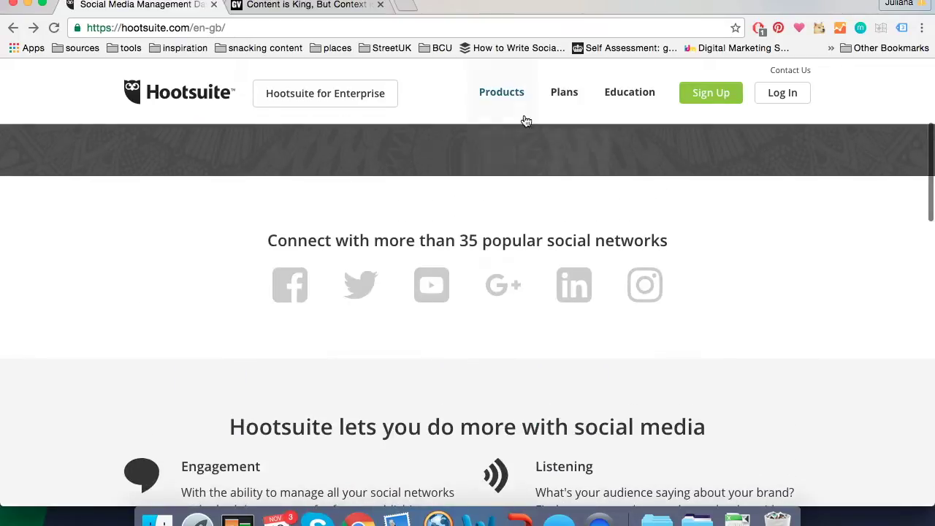
mouse_move(577, 110)
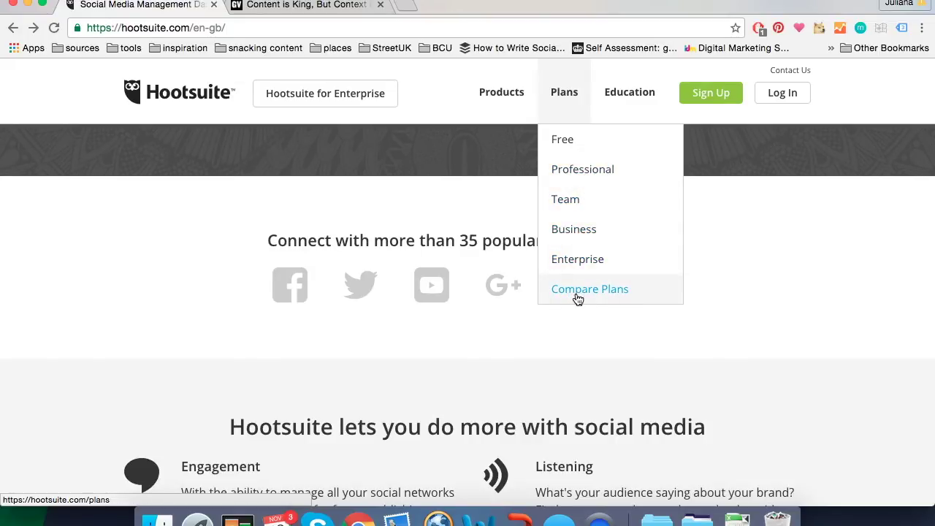
left_click(567, 146)
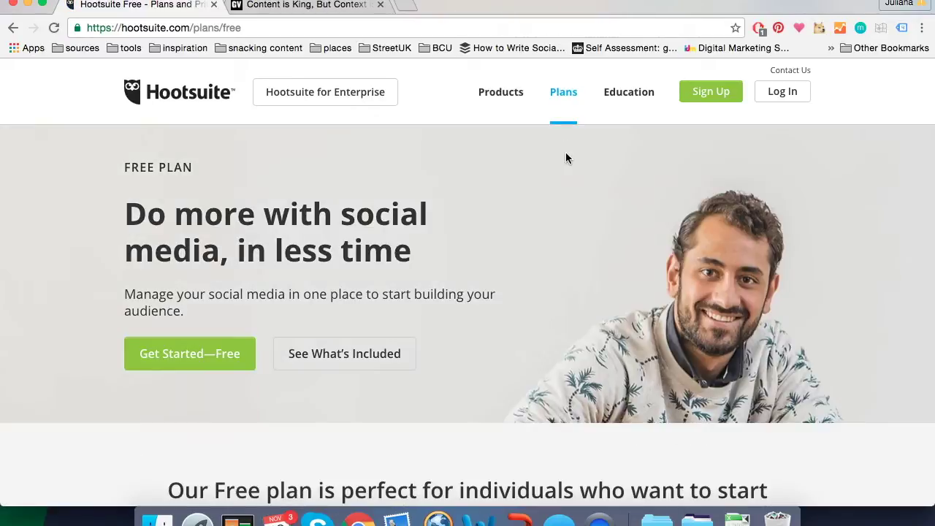
Review the features included in the Free plan and start the free account sign-up
scroll(565, 152, "down", 5)
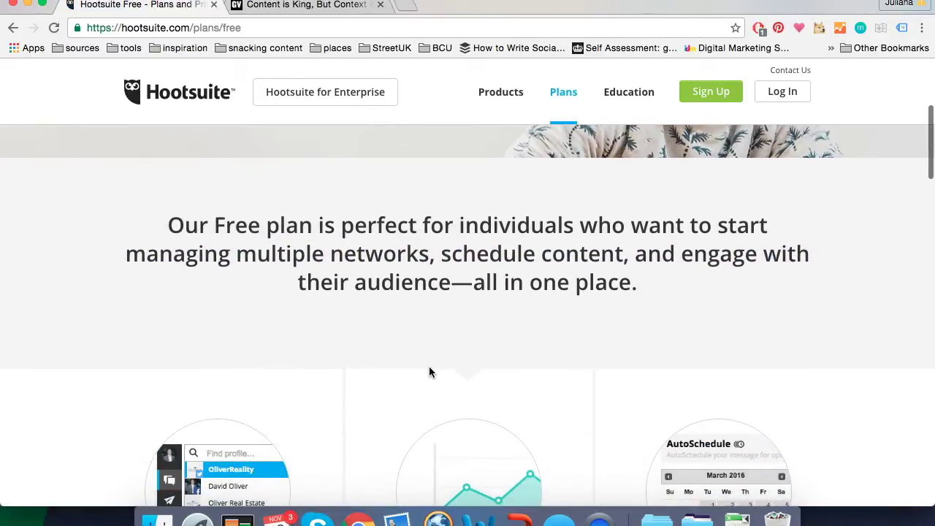
scroll(429, 366, "down", 5)
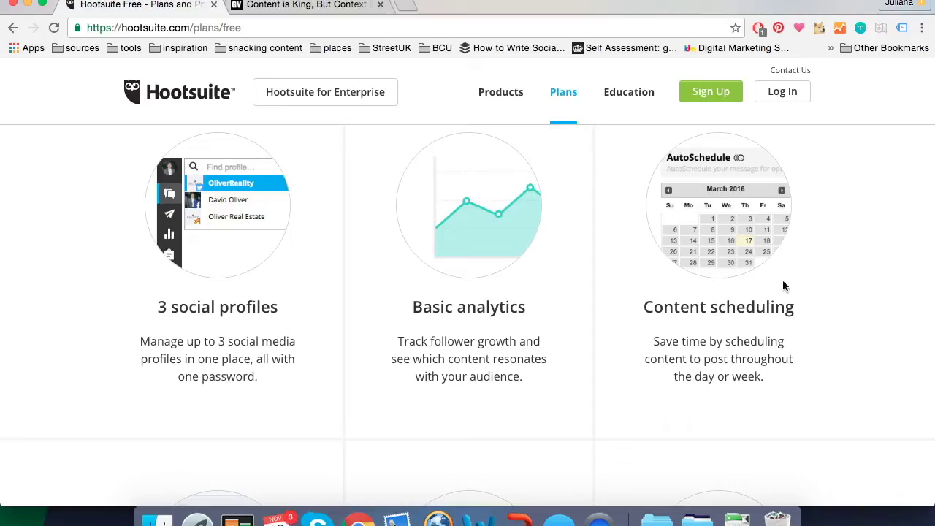
scroll(707, 372, "down", 5)
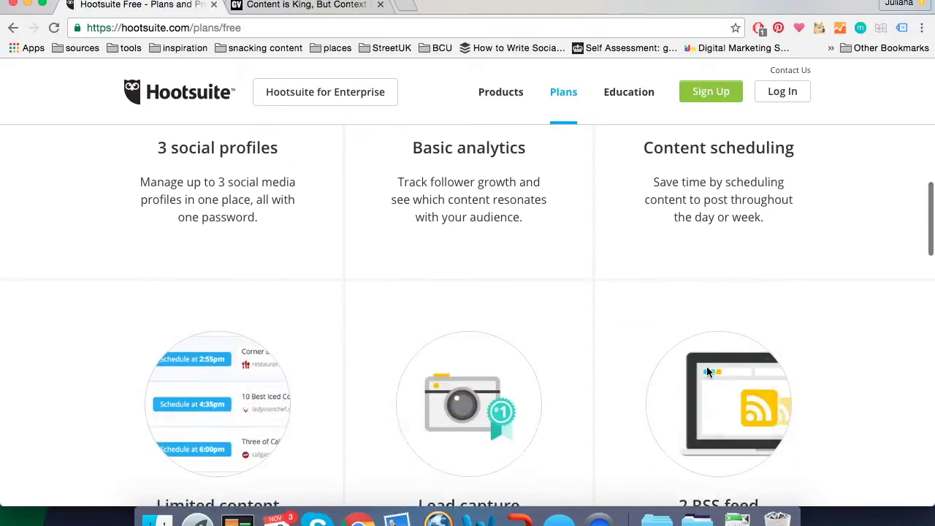
scroll(707, 372, "down", 1)
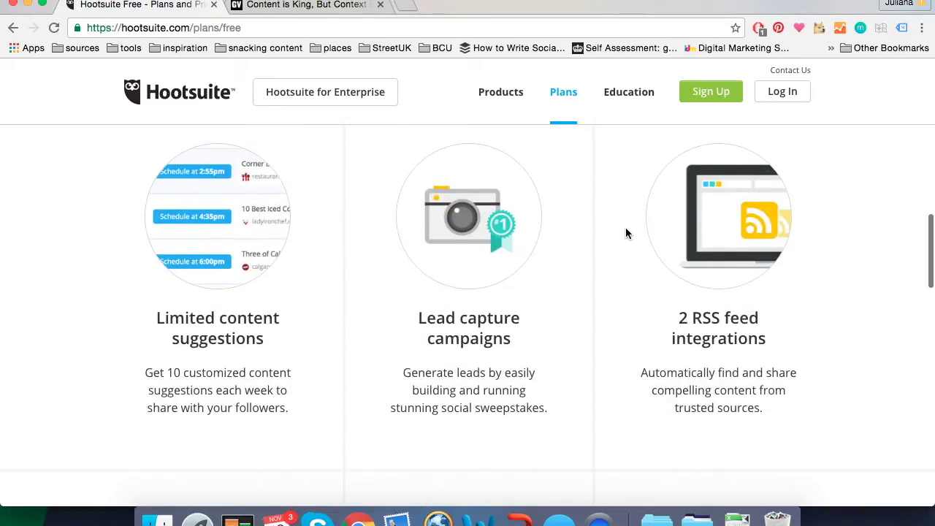
scroll(625, 233, "up", 15)
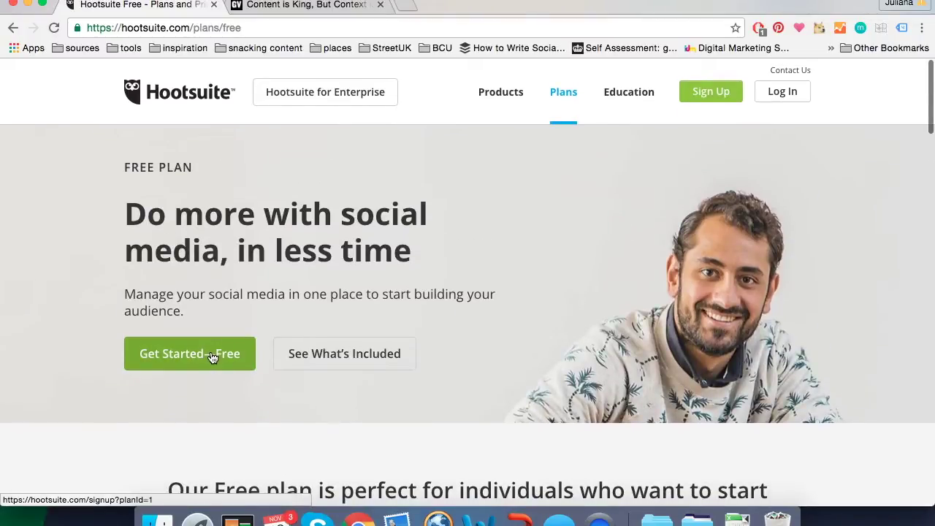
left_click(212, 355)
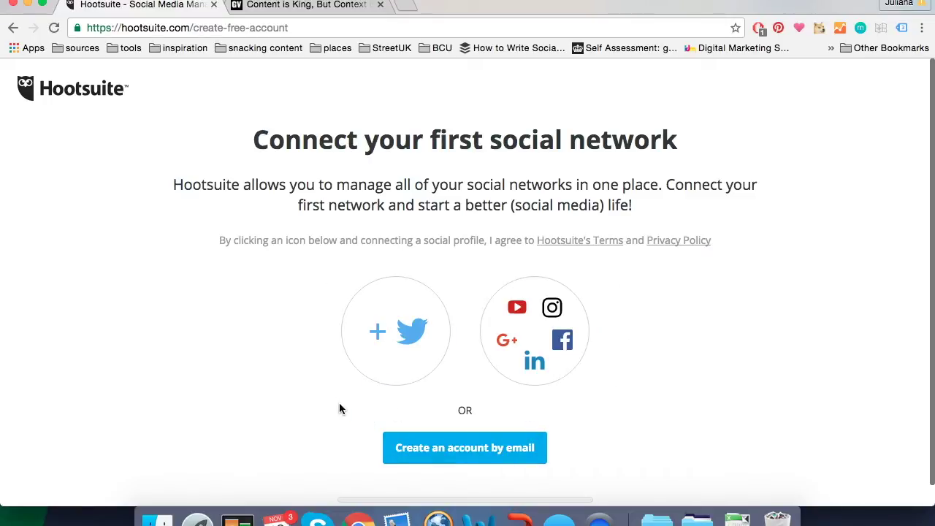
Connect Twitter as the first social network by authorizing Hootsuite, and leave adding more social profiles for another time
left_click(399, 355)
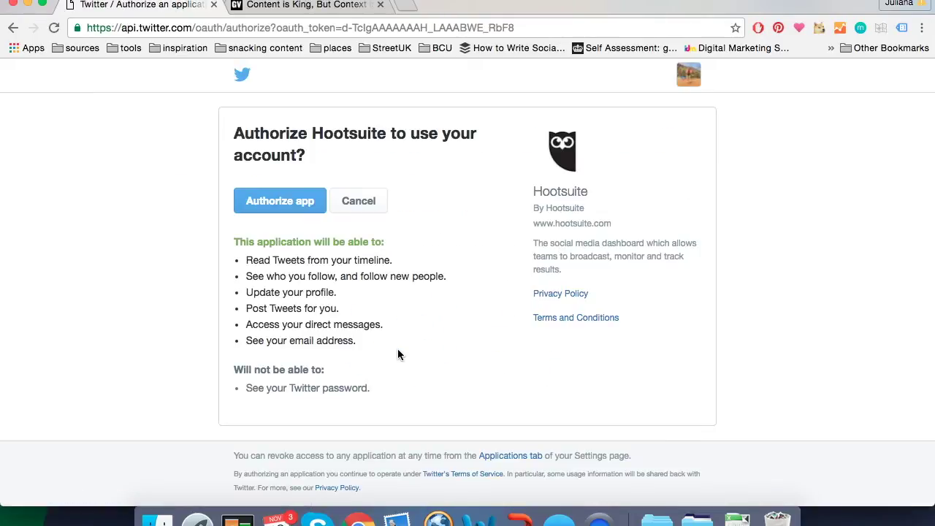
left_click(299, 211)
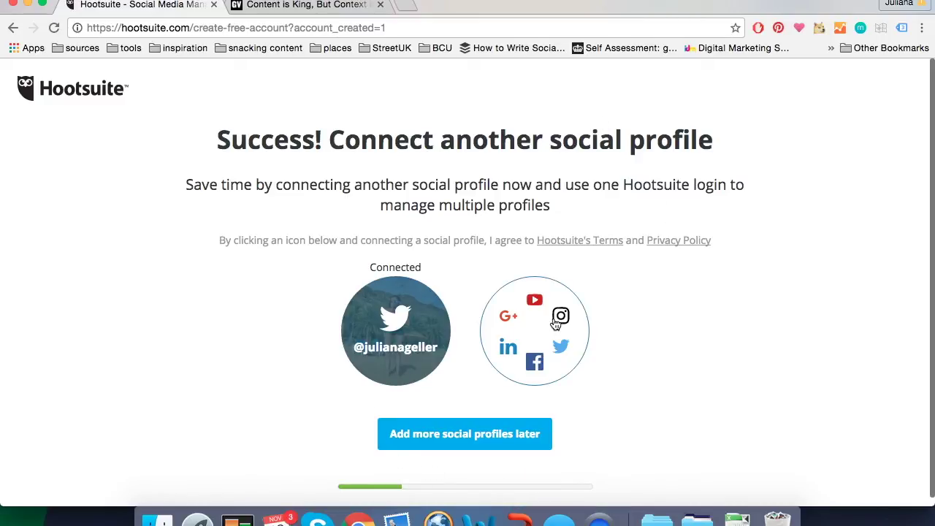
left_click(440, 447)
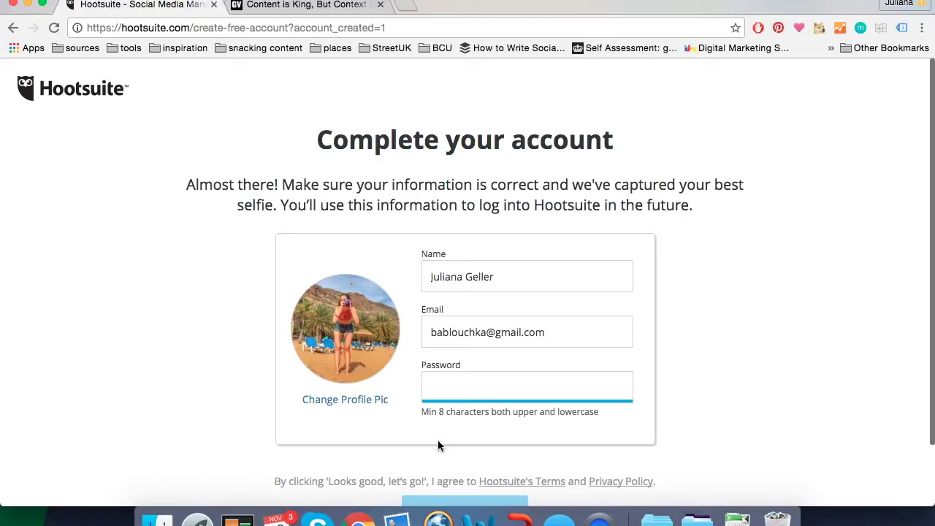
Enter the account password, complete the sign-up and dismiss the Important Updates message on the dashboard
type("•••••••••")
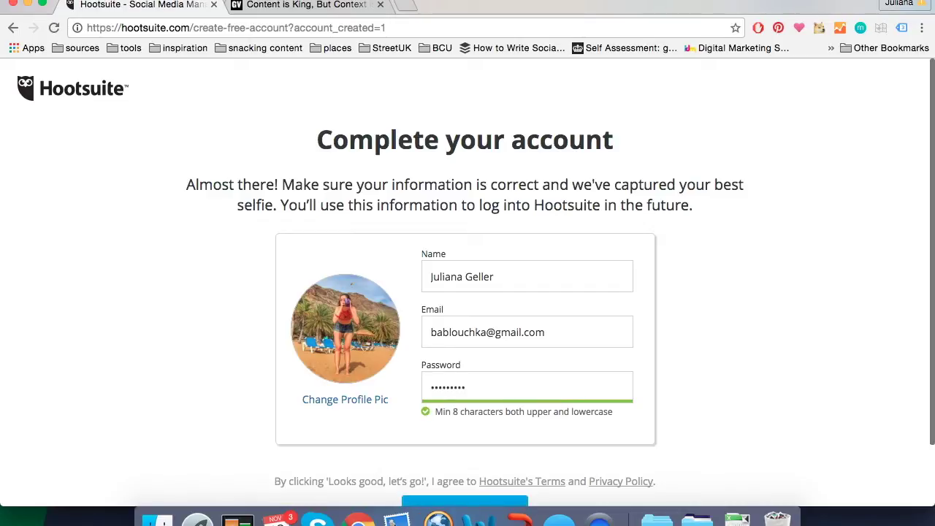
key("Return")
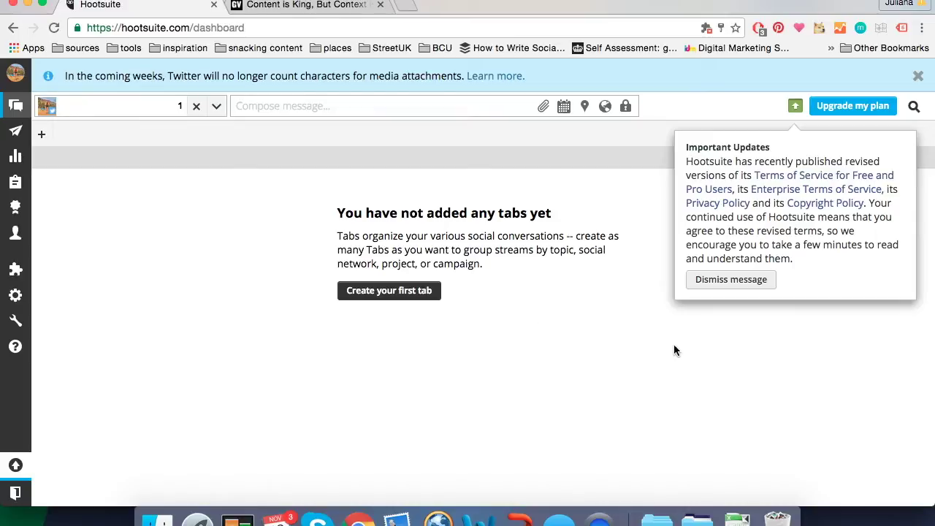
left_click(745, 285)
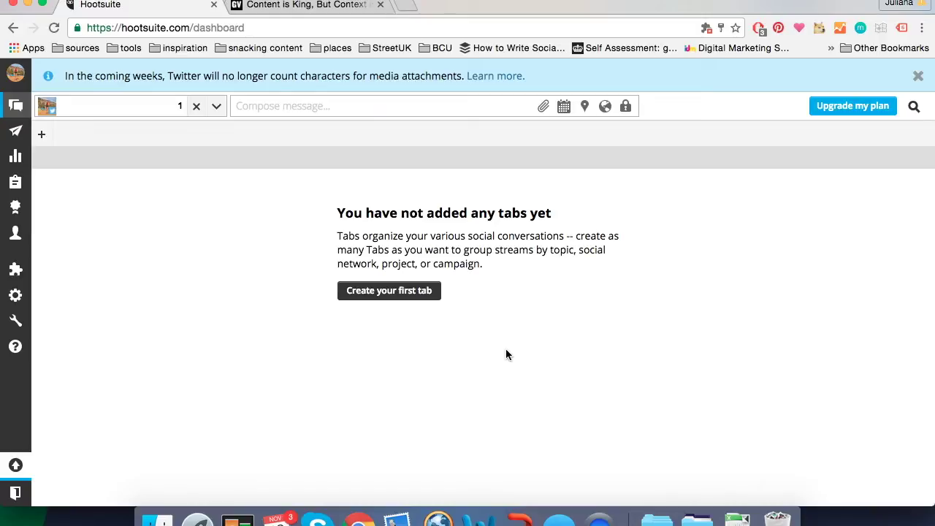
Create the first dashboard tab and name it Twitter
left_click(393, 300)
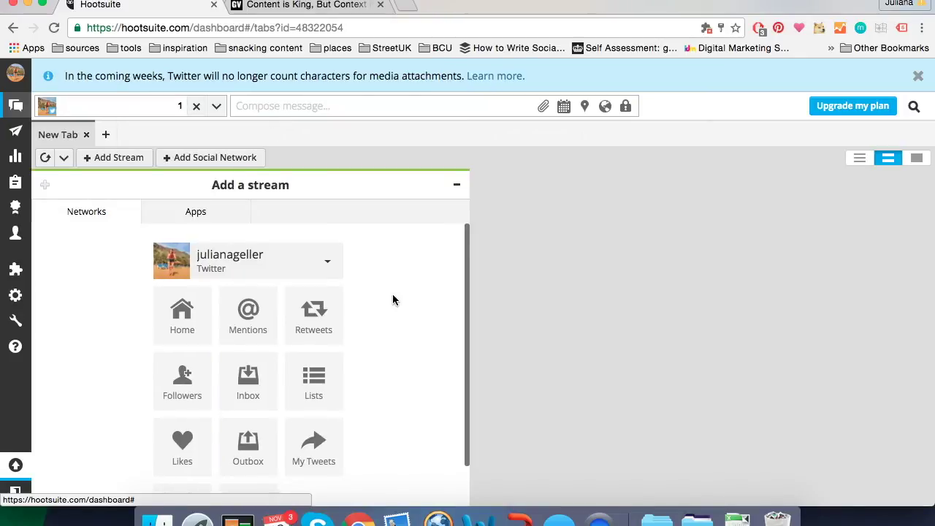
double_click(59, 135)
type("Twitter")
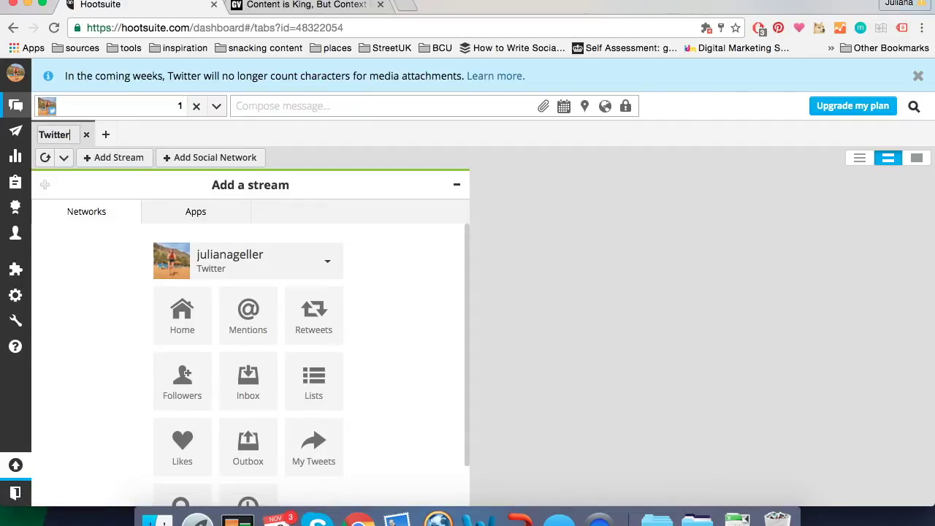
left_click(88, 155)
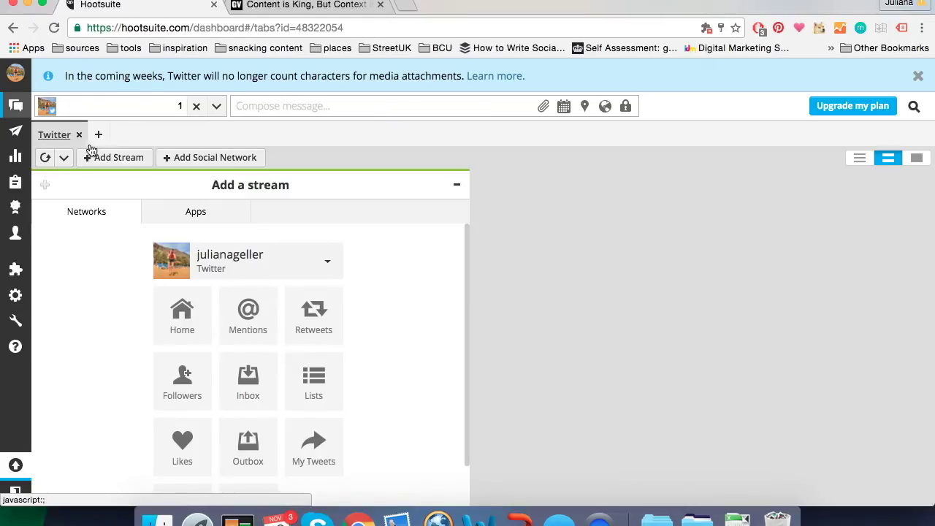
Add Home, Mentions, Retweets, Messages (Inbox), New Followers and Scheduled streams for the Twitter profile
left_click(115, 158)
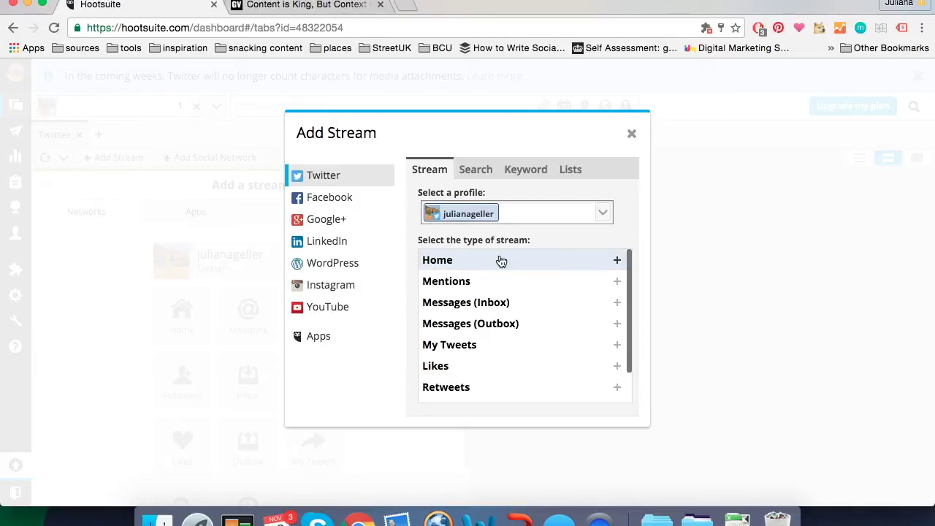
left_click(501, 263)
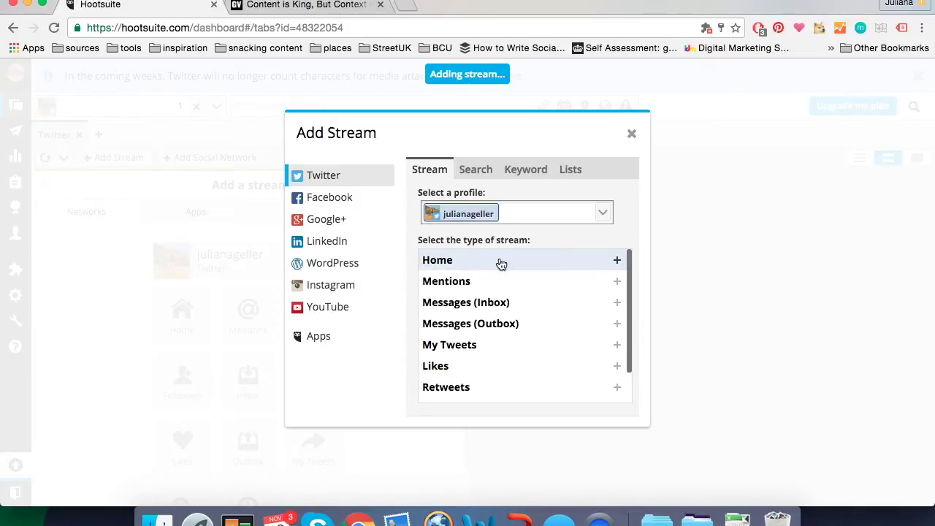
left_click(464, 285)
left_click(455, 389)
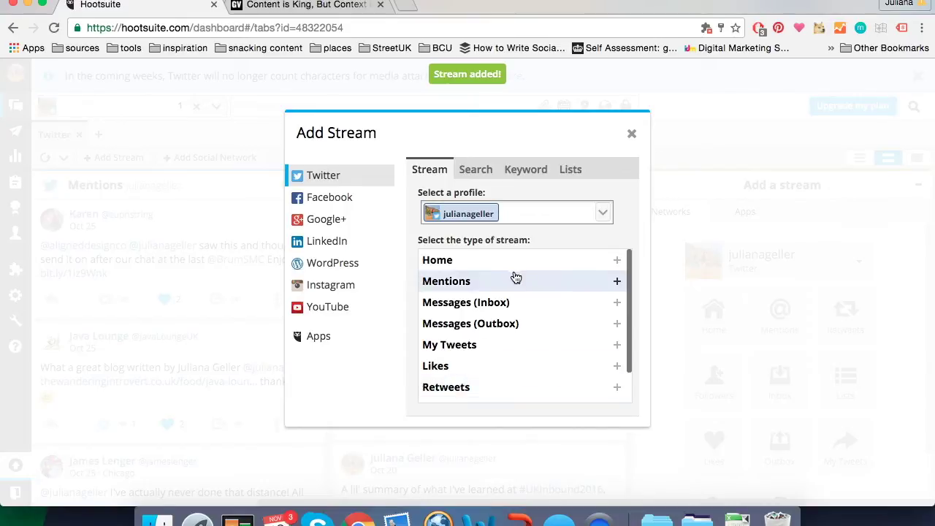
left_click(496, 307)
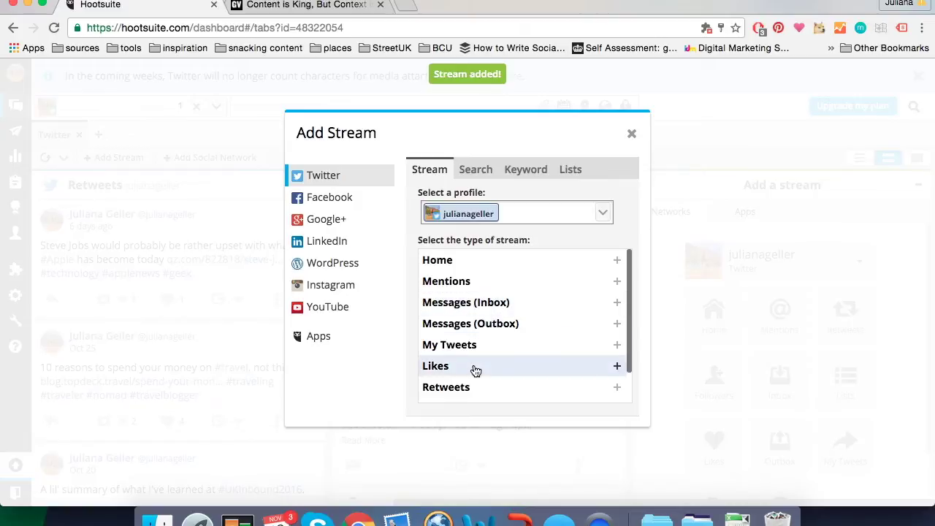
scroll(475, 370, "down", 2)
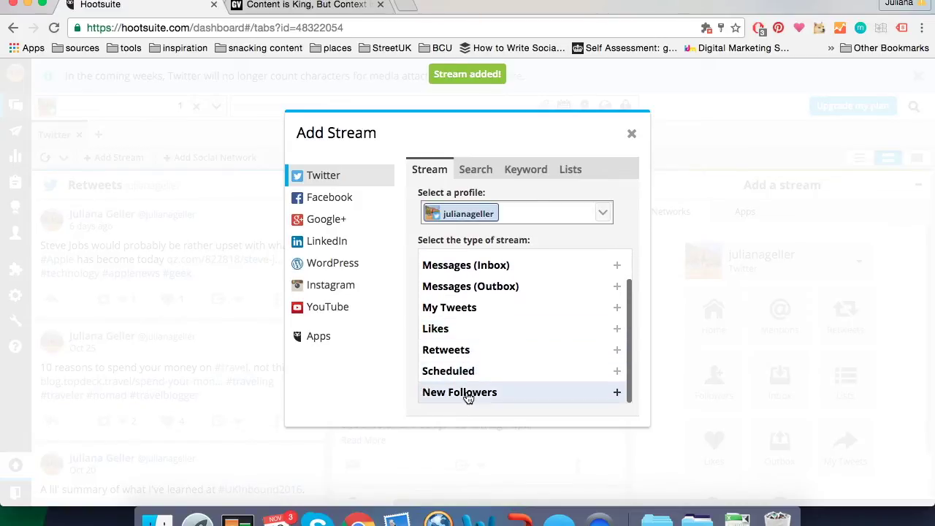
left_click(466, 394)
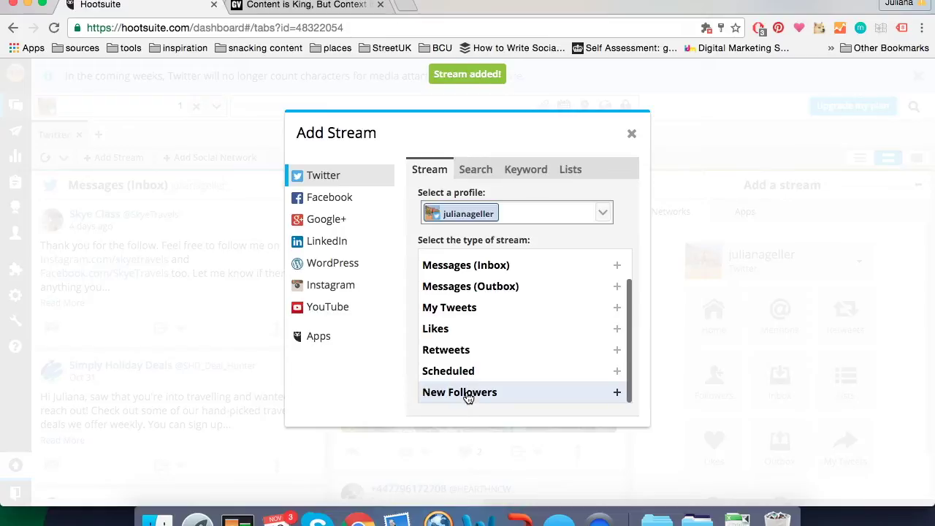
left_click(465, 373)
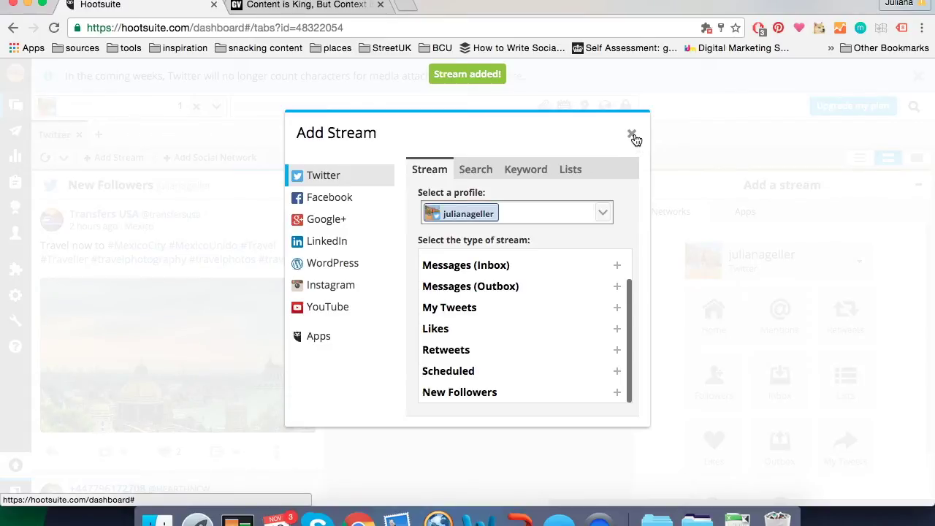
left_click(632, 136)
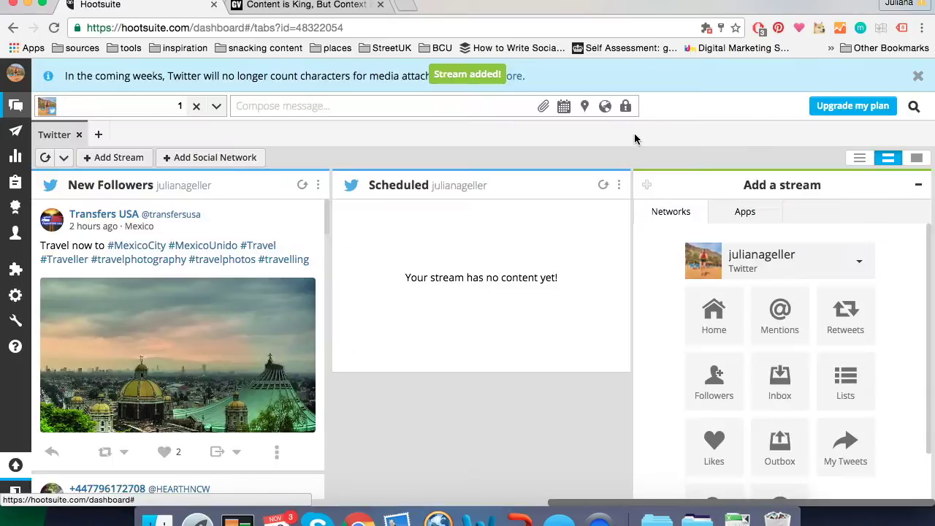
Add a Twitter search stream that tracks the hashtag #travelblog
scroll(344, 313, "left", 15)
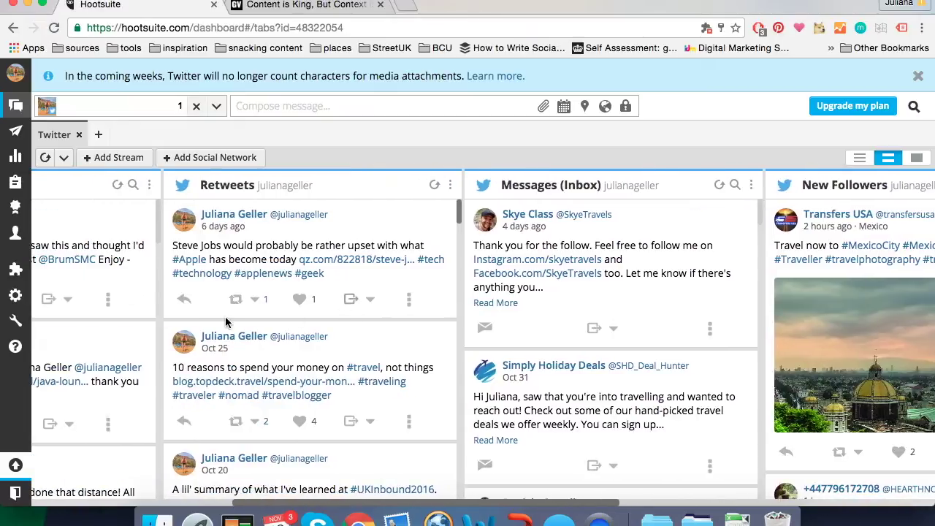
scroll(102, 306, "left", 5)
scroll(99, 310, "left", 3)
scroll(99, 310, "right", 15)
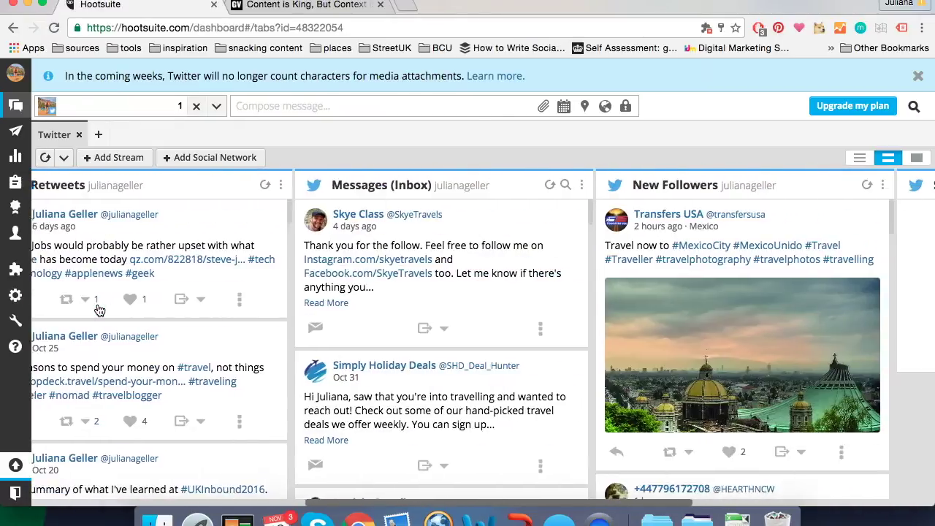
scroll(501, 302, "right", 10)
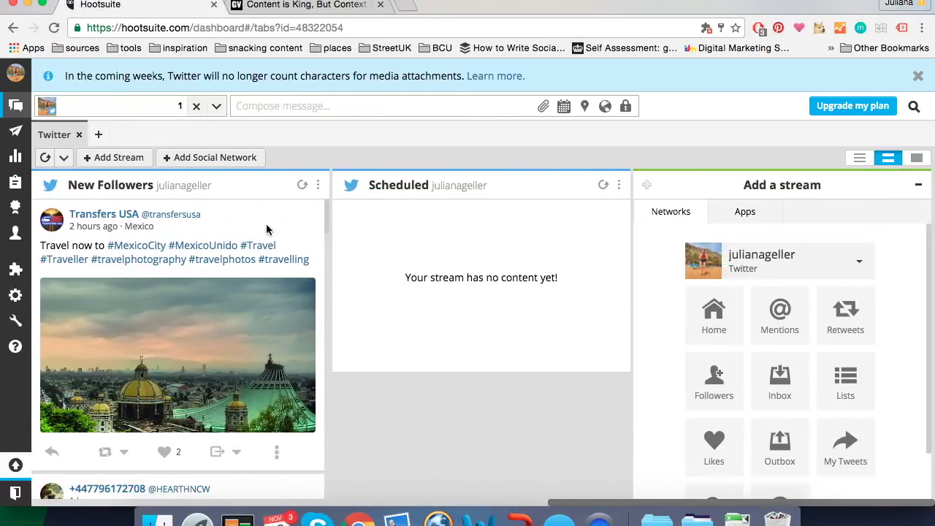
left_click(119, 160)
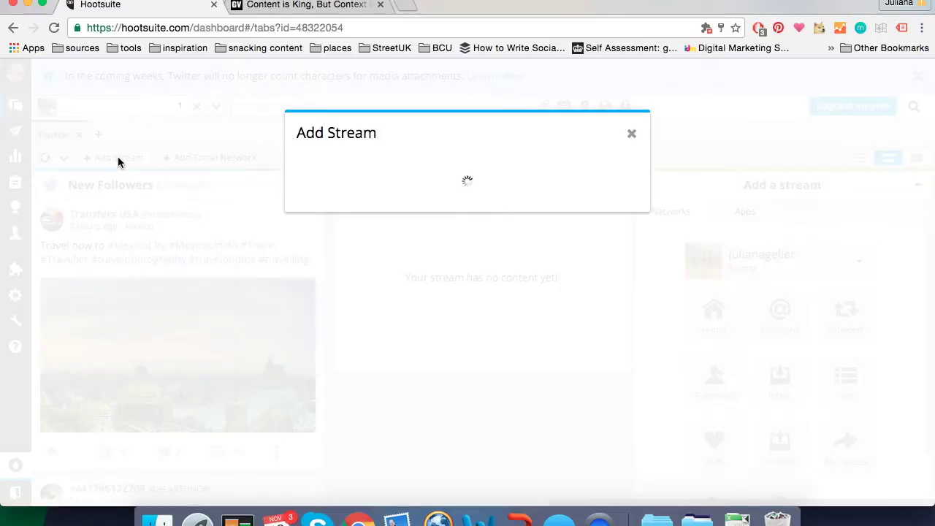
left_click(538, 179)
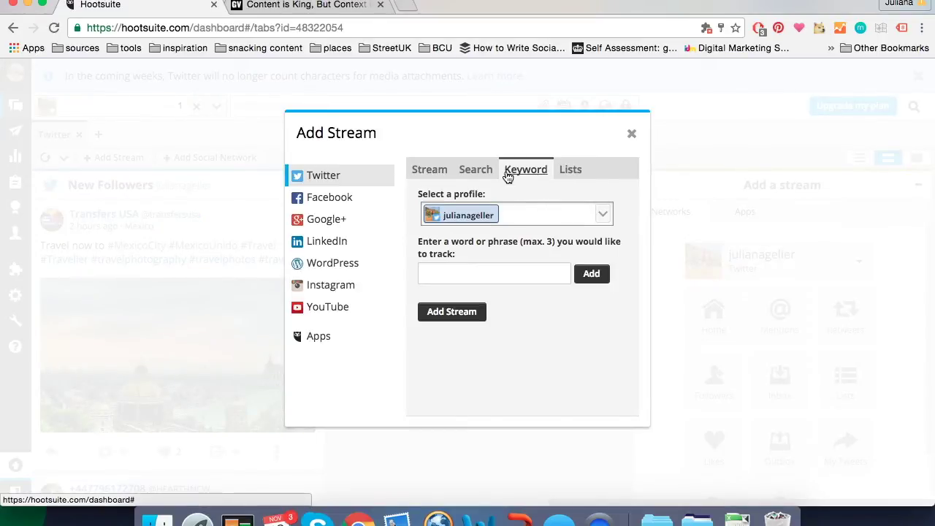
left_click(478, 173)
left_click(453, 263)
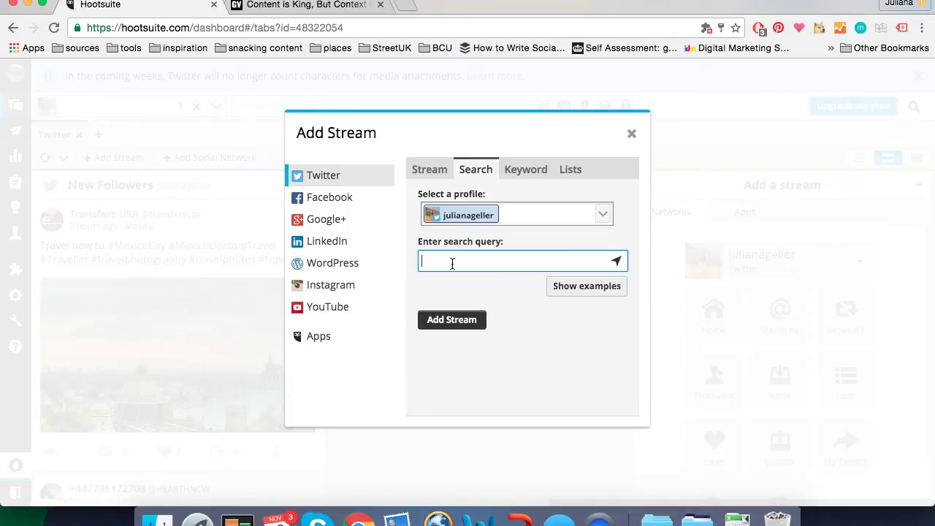
type("#")
key("Down")
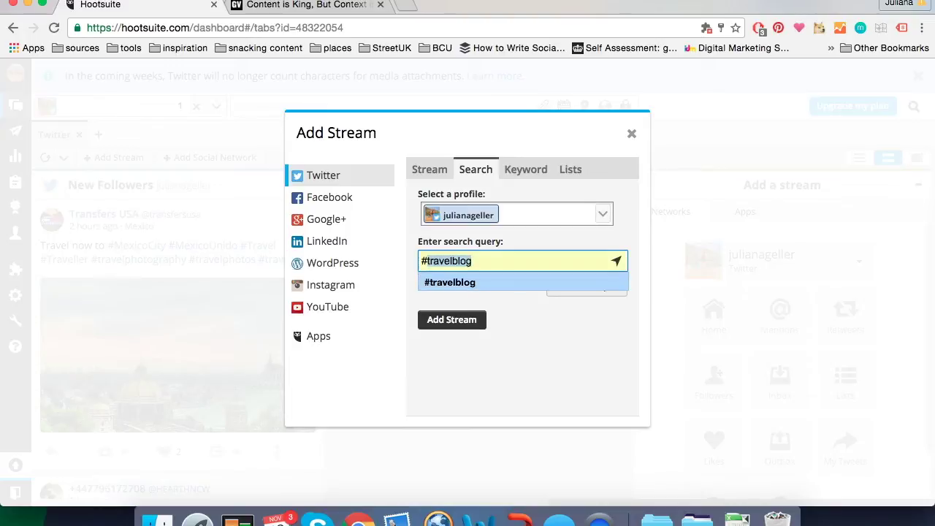
key("Return")
left_click(465, 329)
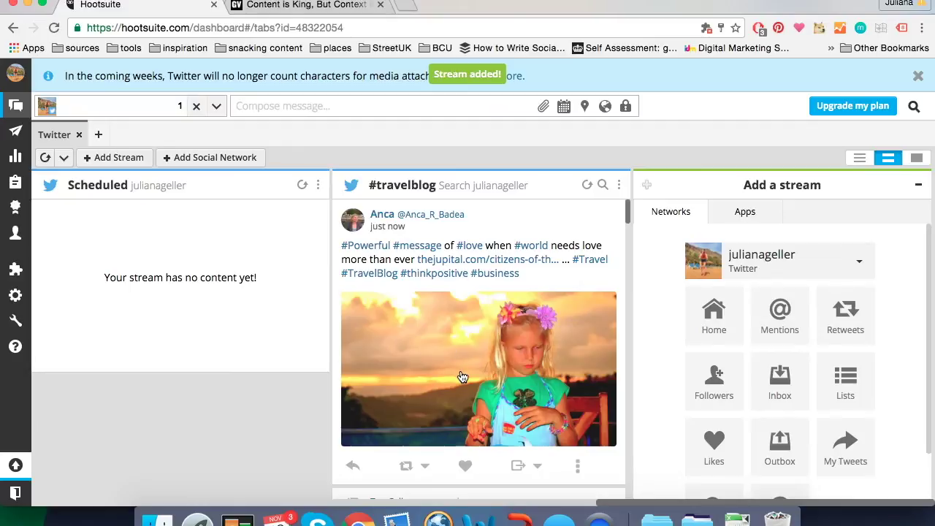
Read through the tweets in the #travelblog stream to judge which topics are unwanted
scroll(462, 377, "down", 2)
scroll(461, 376, "down", 8)
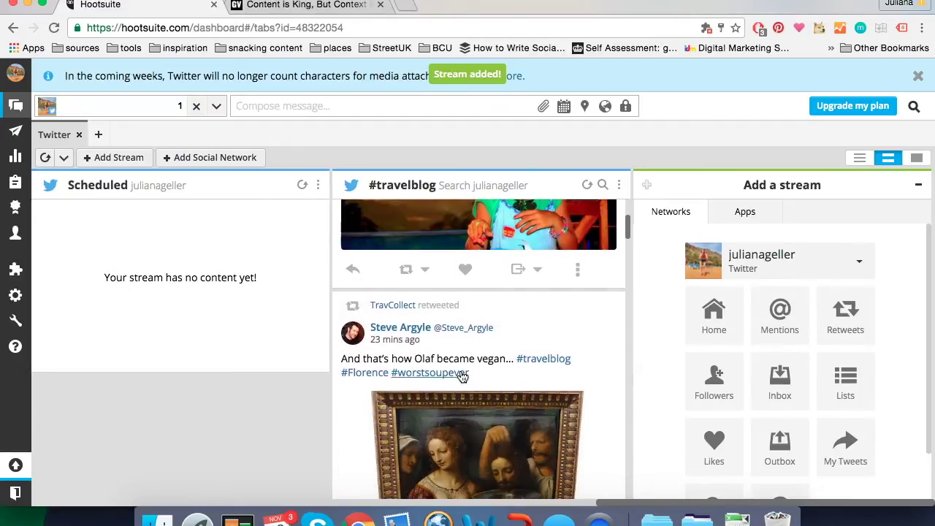
scroll(461, 377, "down", 7)
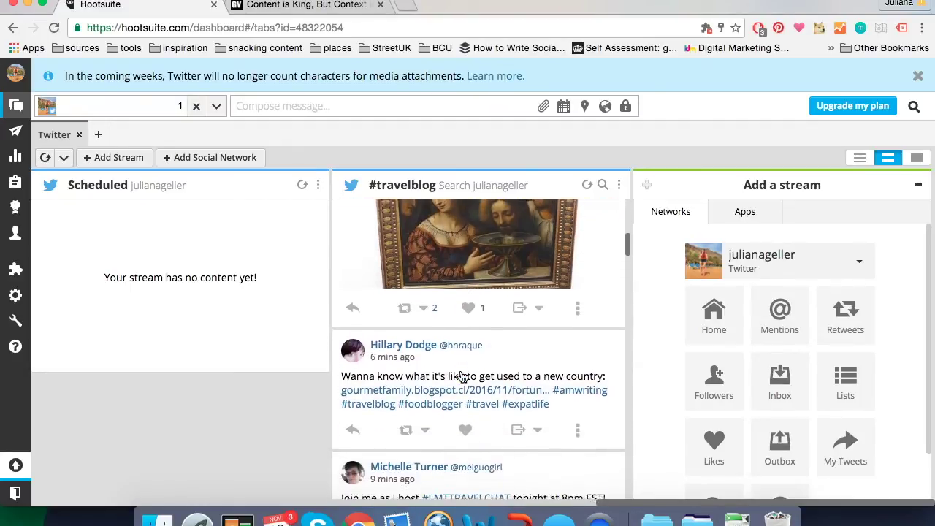
scroll(461, 374, "down", 6)
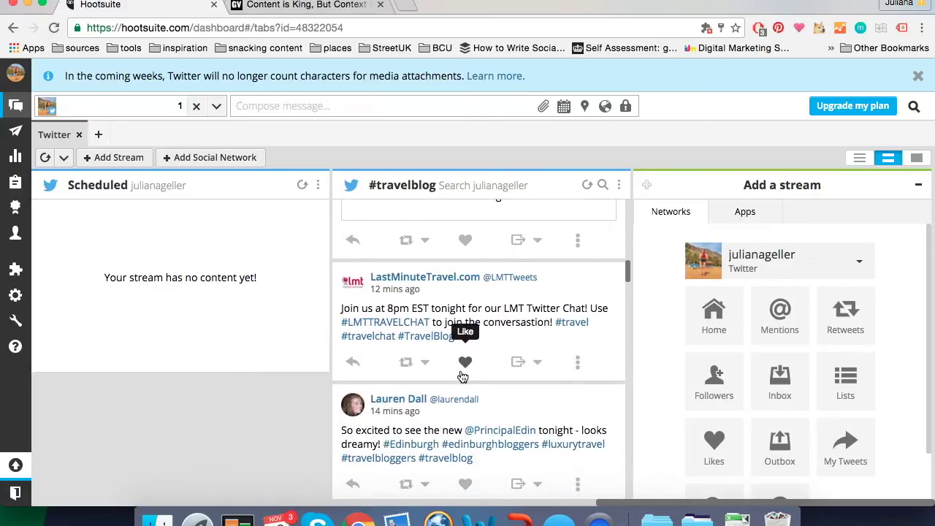
scroll(420, 441, "down", 3)
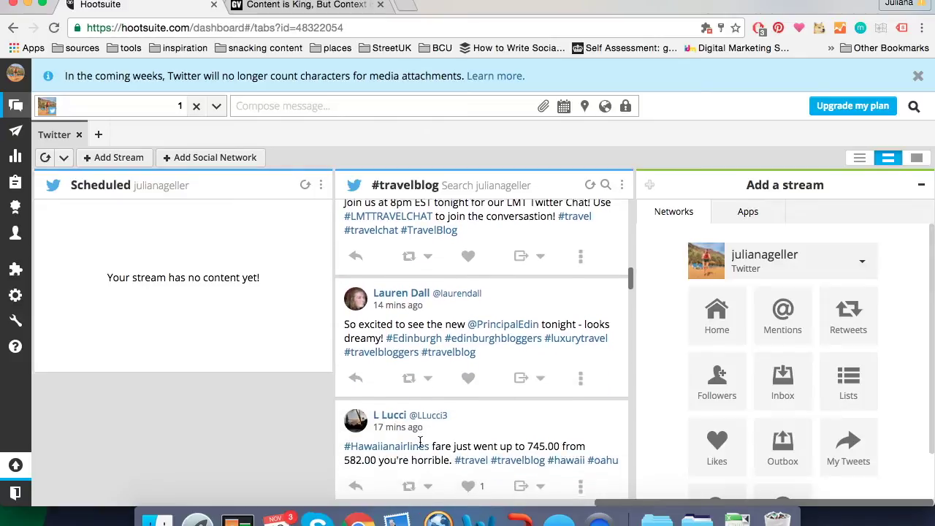
scroll(420, 440, "down", 1)
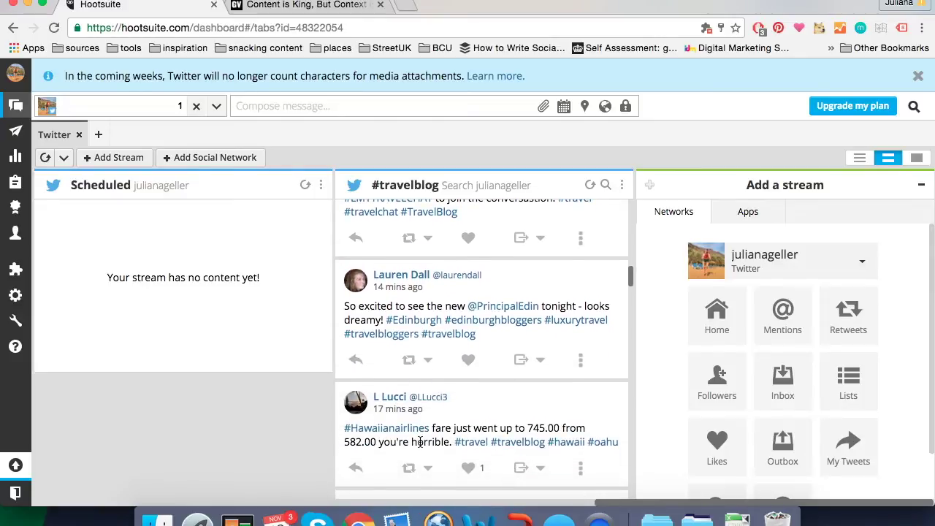
scroll(425, 433, "up", 2)
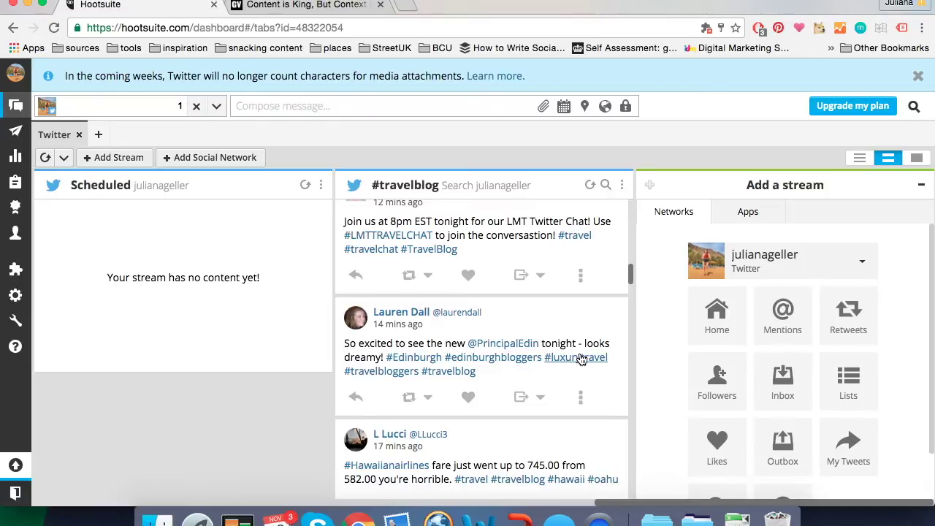
scroll(581, 358, "down", 5)
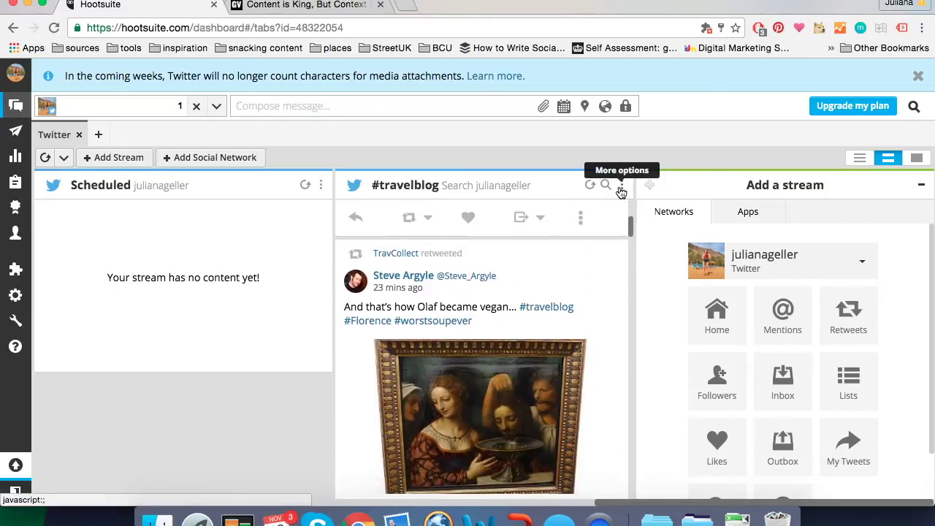
Edit the #travelblog stream's search query to "#travelblog -#luxurytravel" and save the changes
left_click(620, 192)
left_click(573, 252)
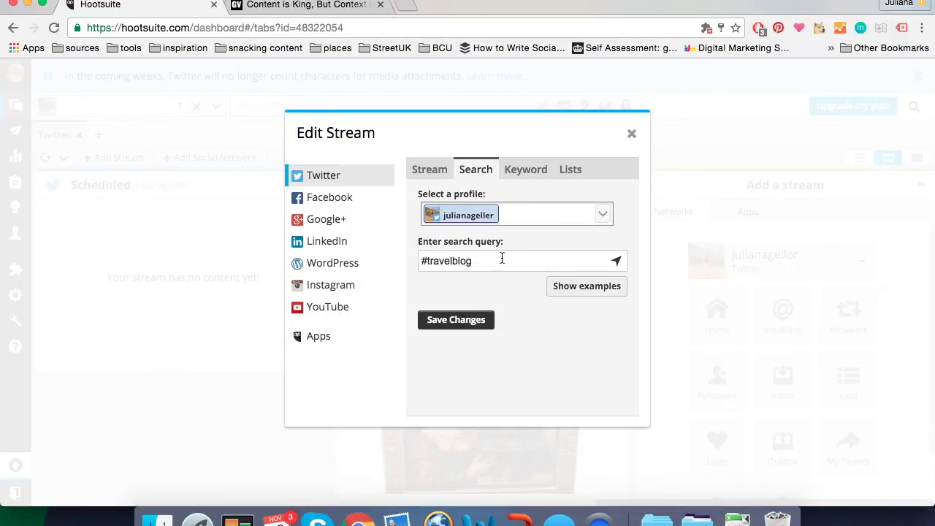
left_click(501, 260)
type("-#luxurytravel")
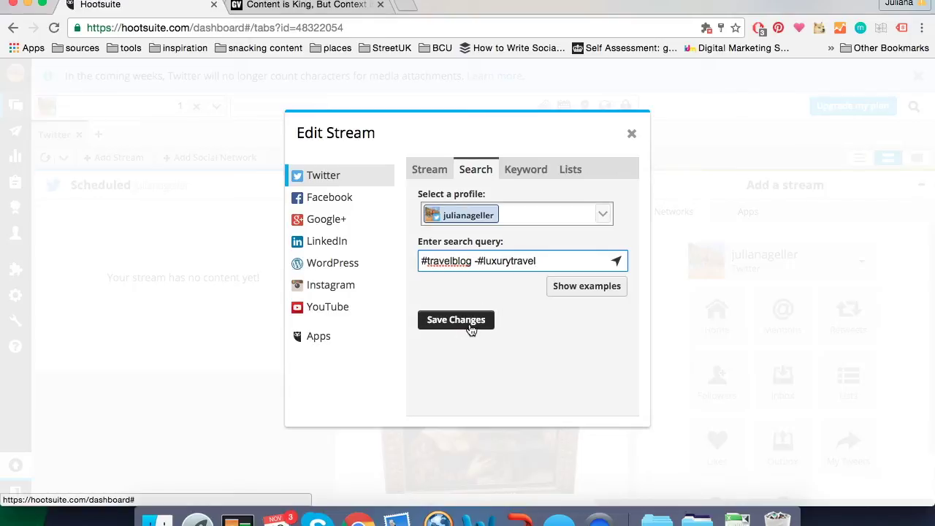
left_click(470, 328)
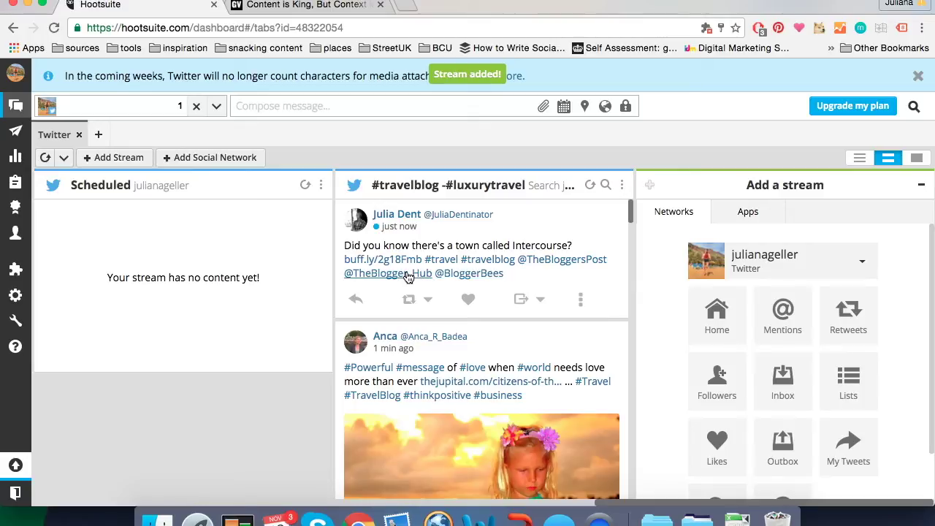
Look through the filtered #travelblog stream to check which tweets it includes
scroll(491, 359, "down", 5)
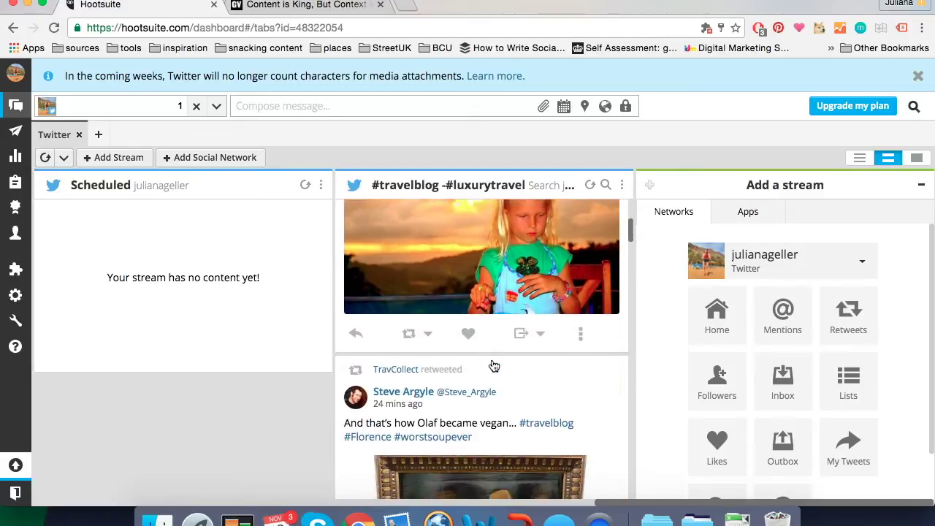
scroll(493, 365, "up", 5)
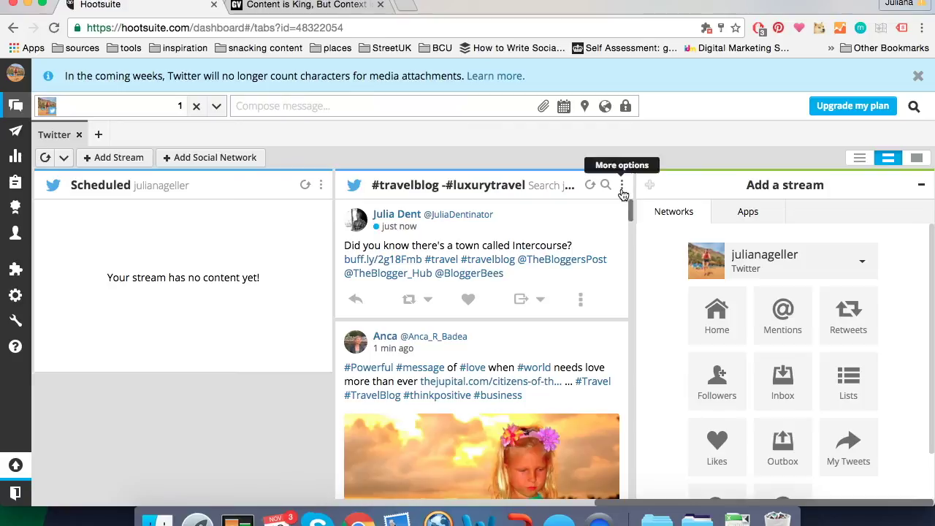
scroll(428, 402, "down", 1)
scroll(427, 406, "up", 1)
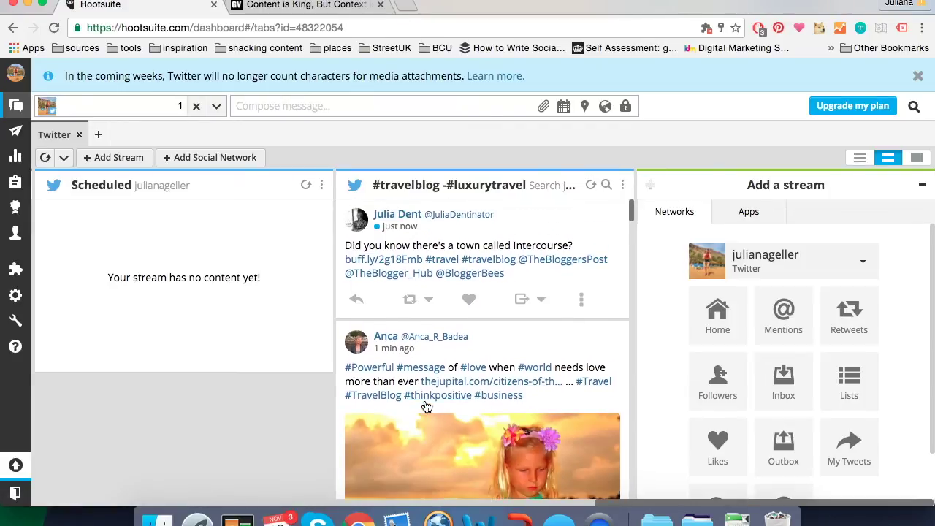
scroll(427, 406, "down", 12)
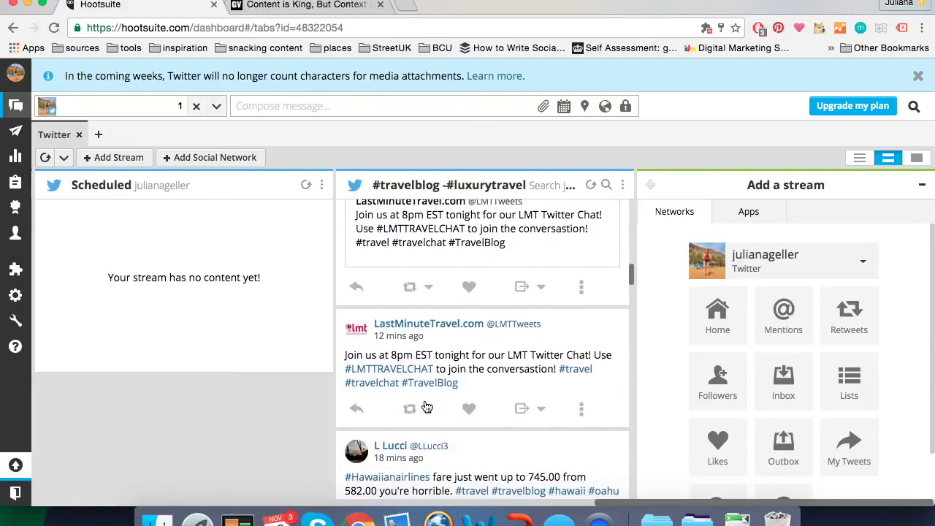
scroll(426, 406, "down", 15)
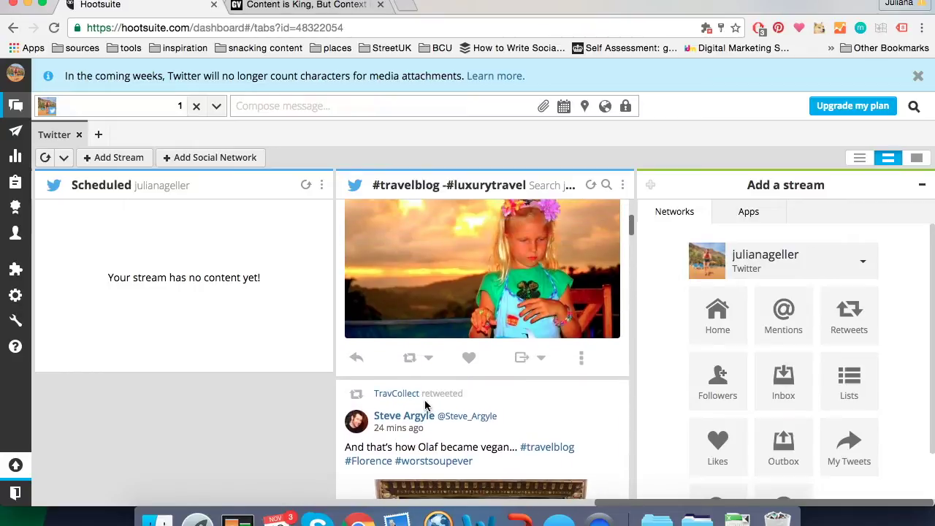
scroll(426, 406, "up", 20)
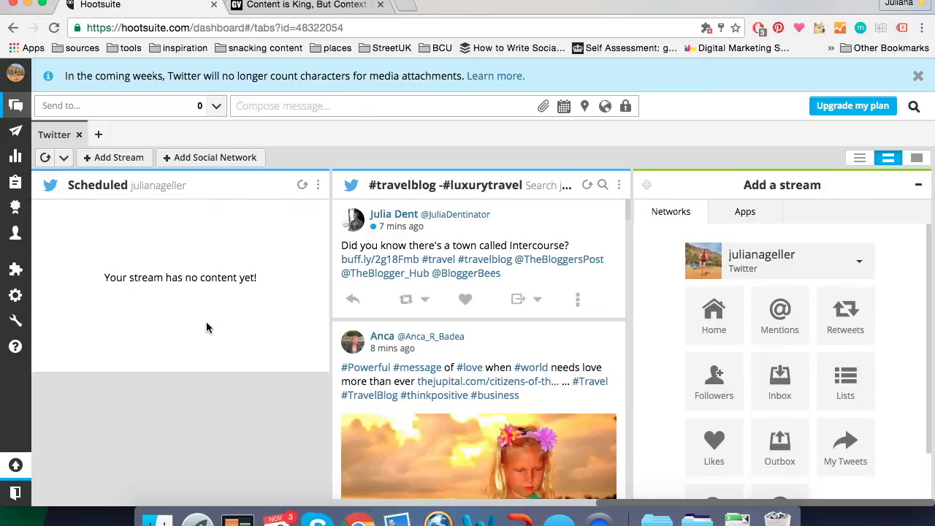
Start composing a new message with the Twitter profile selected as the account to post from
left_click(301, 112)
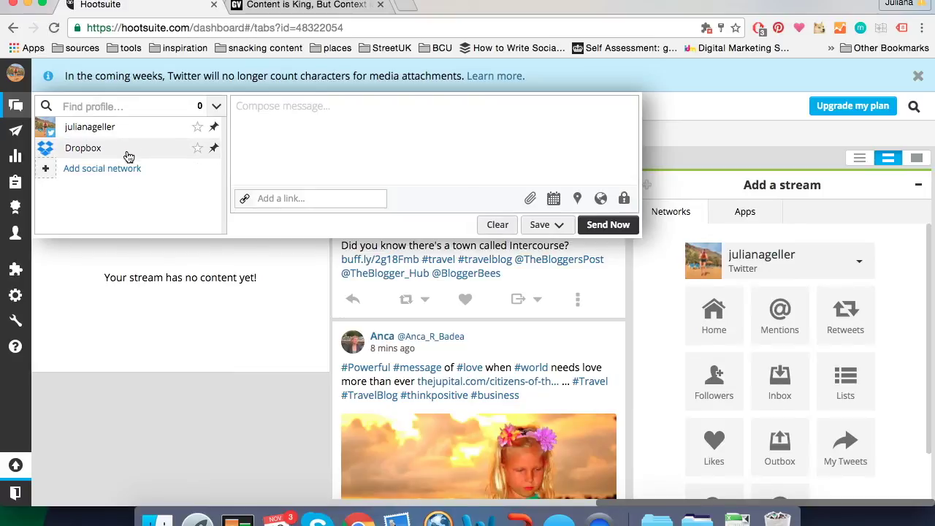
left_click(101, 126)
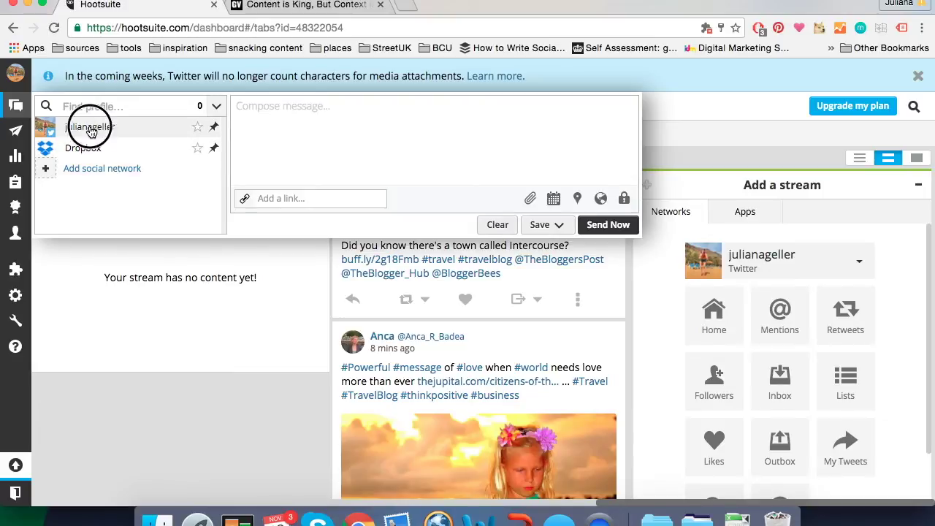
left_click(256, 114)
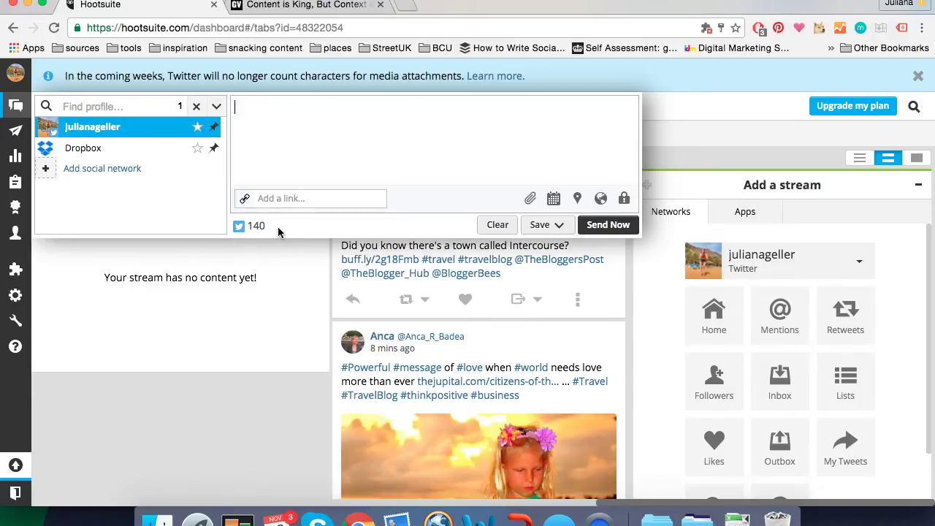
Copy the title "CONTENT IS KING, BUT CONTEXT IS GOD" from the open Gary Vaynerchuk article into the message
left_click(312, 7)
left_click_drag(223, 348, 119, 311)
key("super+c")
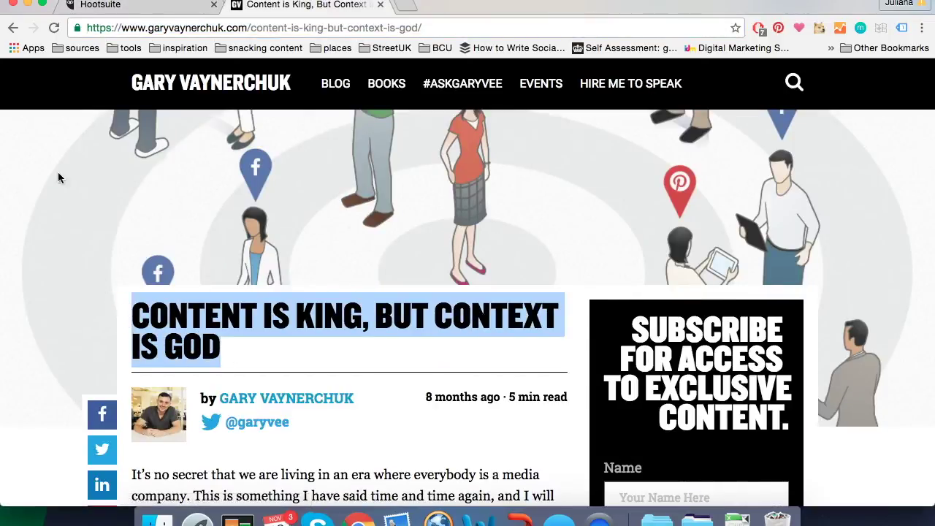
left_click(99, 6)
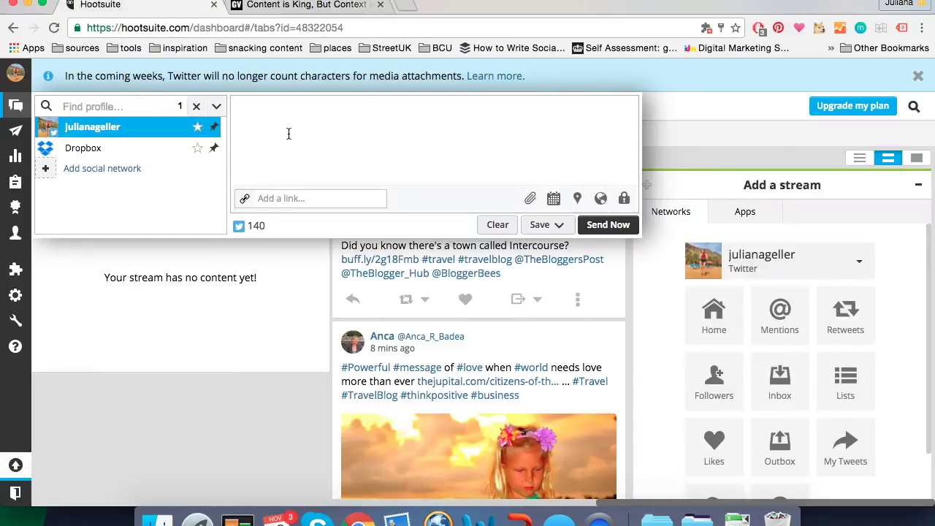
key("super+v")
Copy the article's web address and add it to the message as a shortened link
left_click(296, 6)
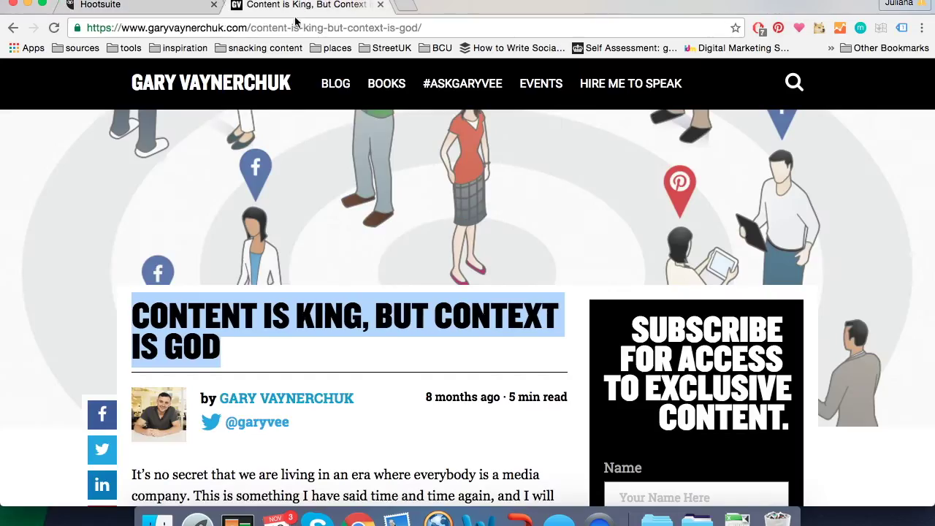
left_click(291, 29)
left_click(197, 5)
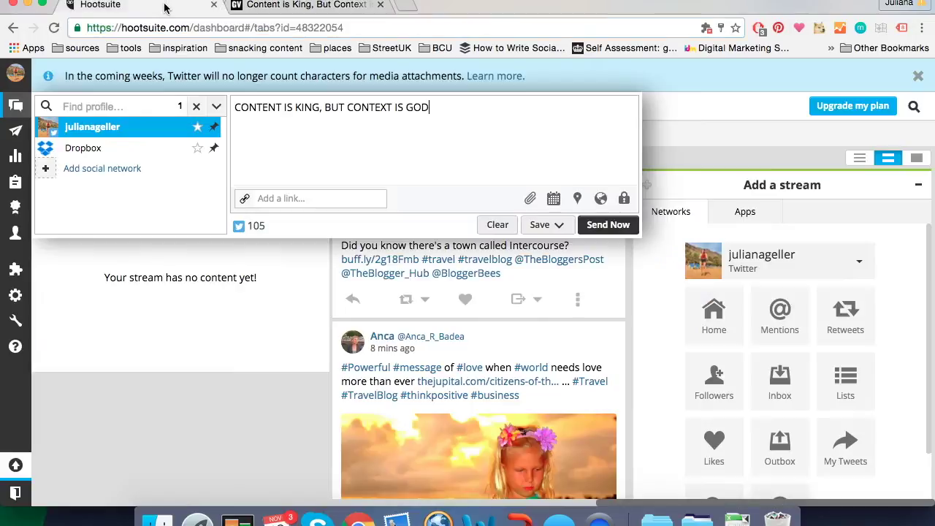
left_click(277, 198)
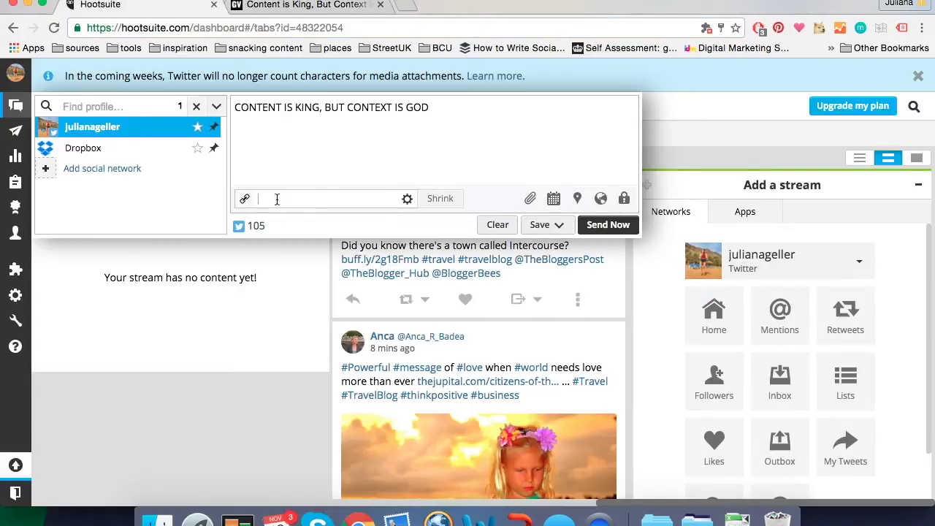
key("super+v")
left_click(440, 199)
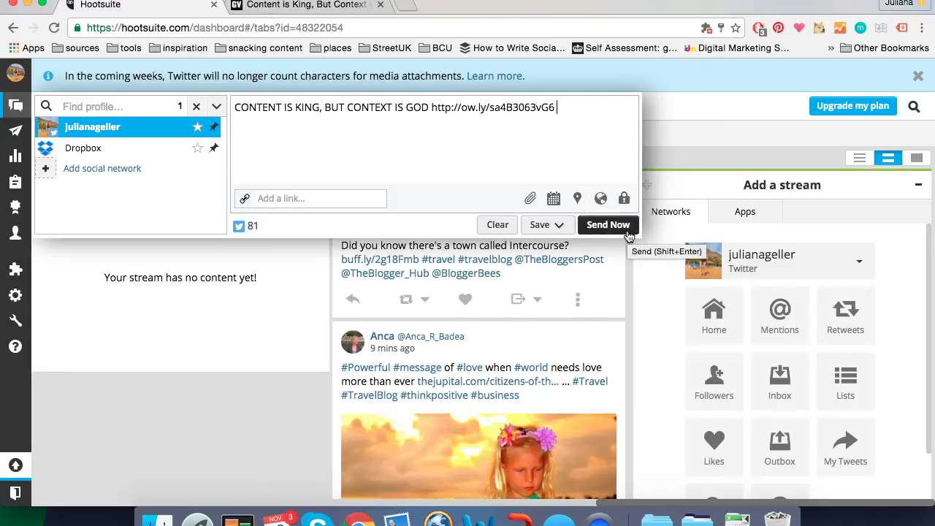
Schedule the composed Twitter message for 2016-11-14 at 5:20 PM
left_click(553, 200)
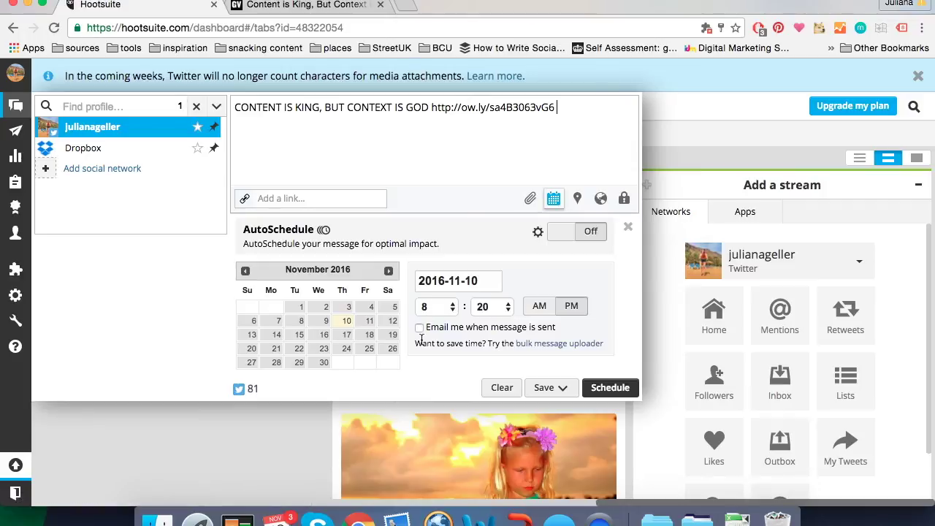
left_click(277, 334)
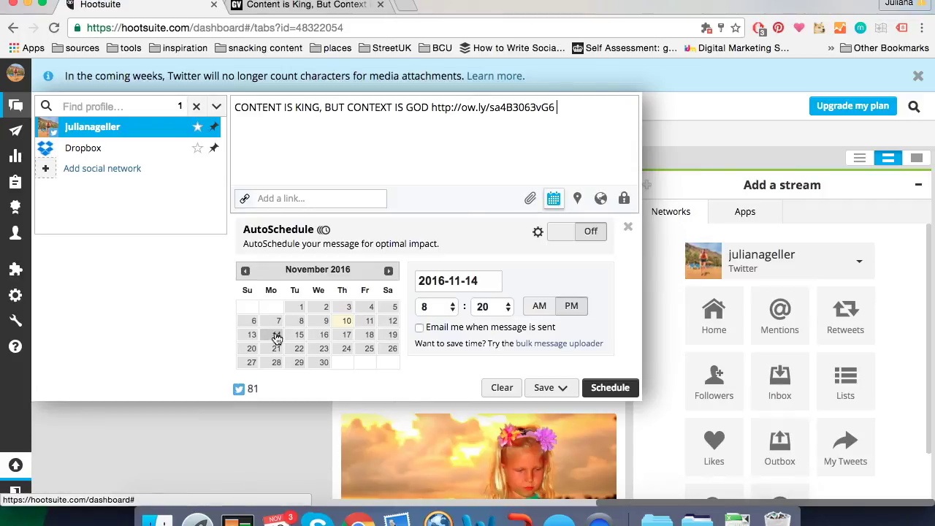
left_click(443, 313)
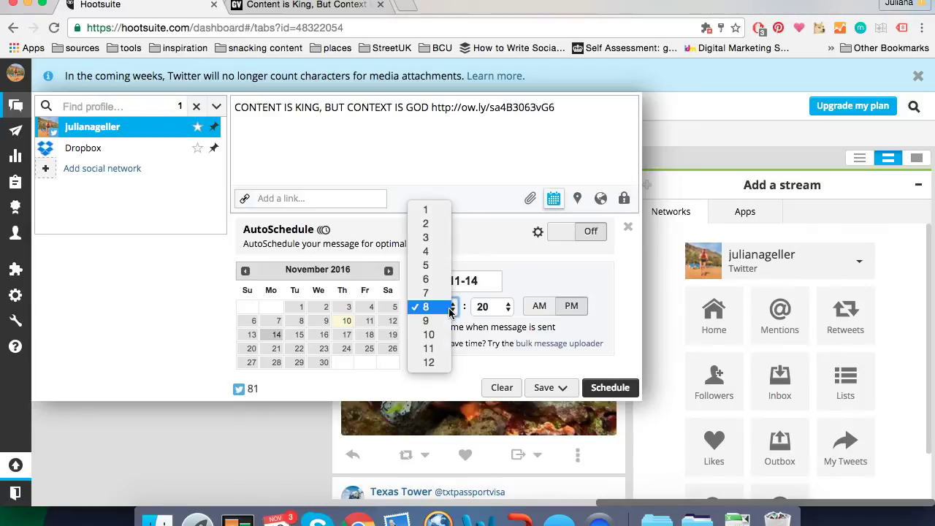
left_click(443, 268)
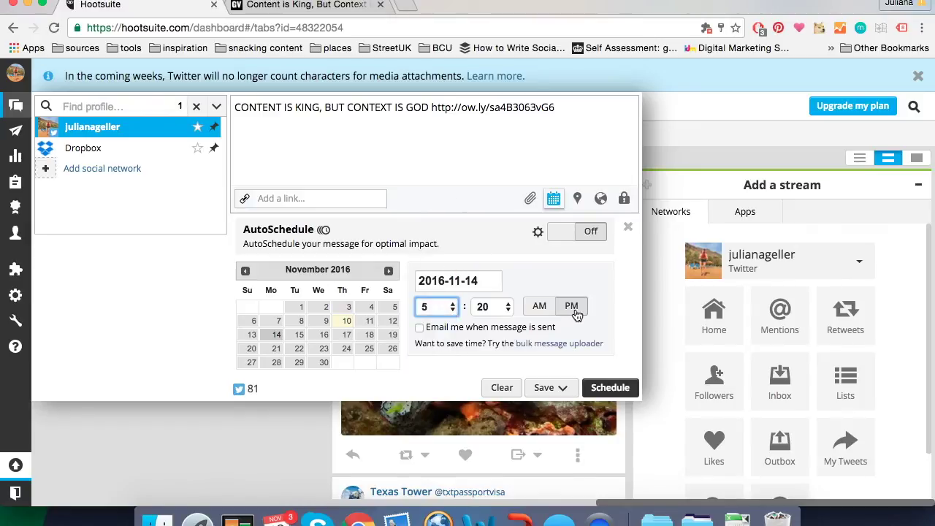
left_click(606, 392)
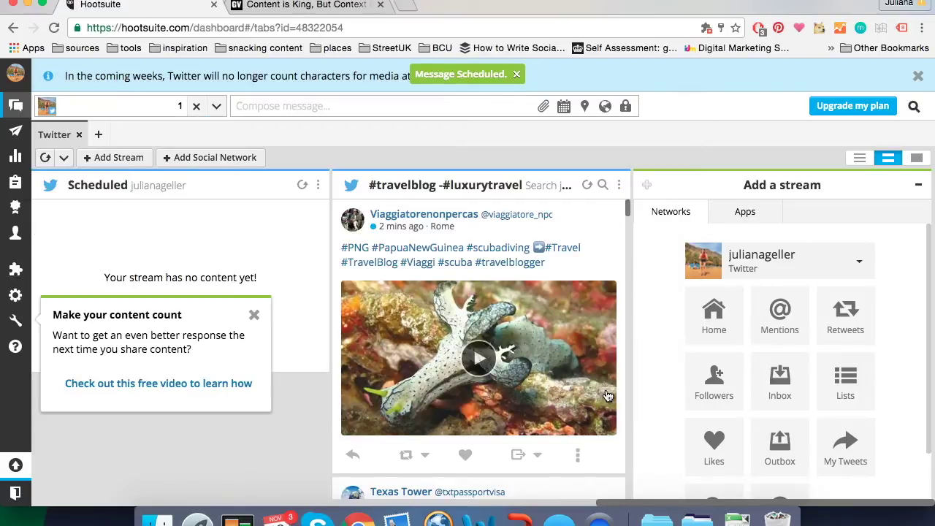
Dismiss the content tip and check the newly scheduled tweet in the Scheduled stream alongside the neighbouring streams
left_click(256, 316)
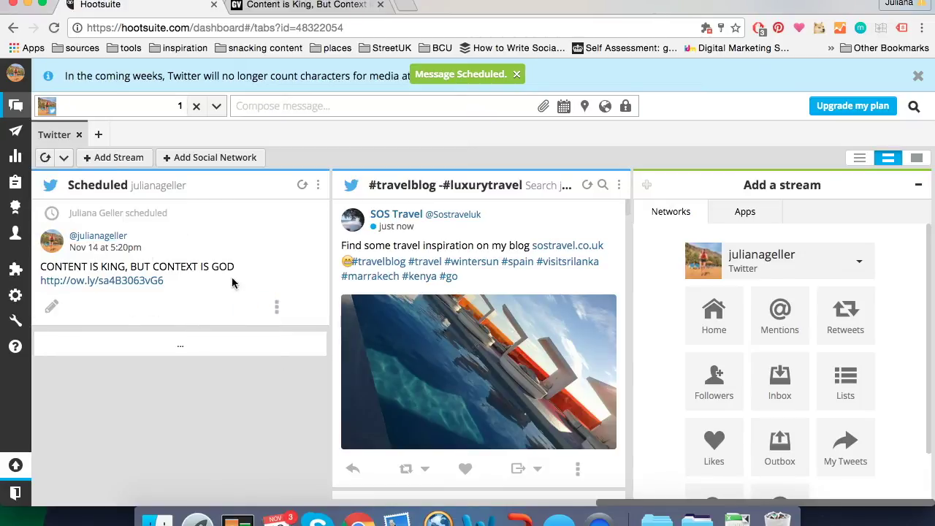
scroll(180, 232, "left", 4)
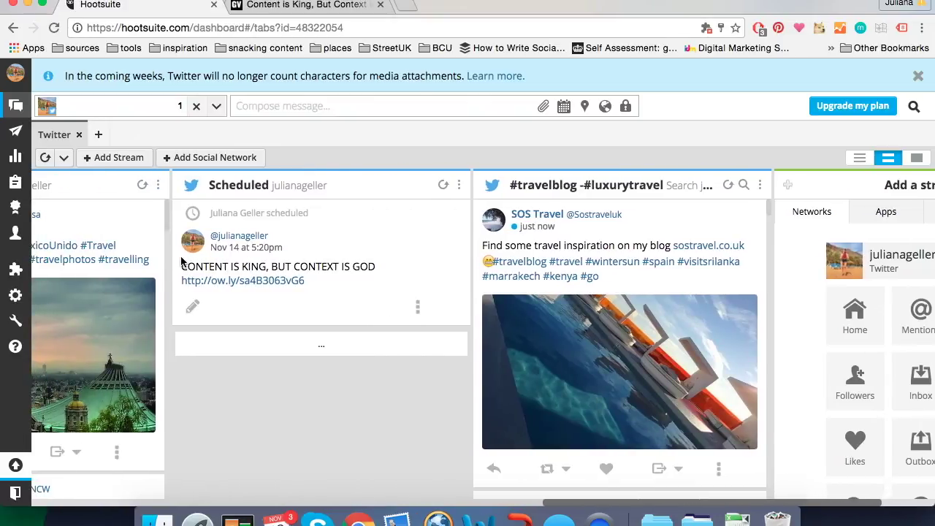
scroll(328, 257, "left", 3)
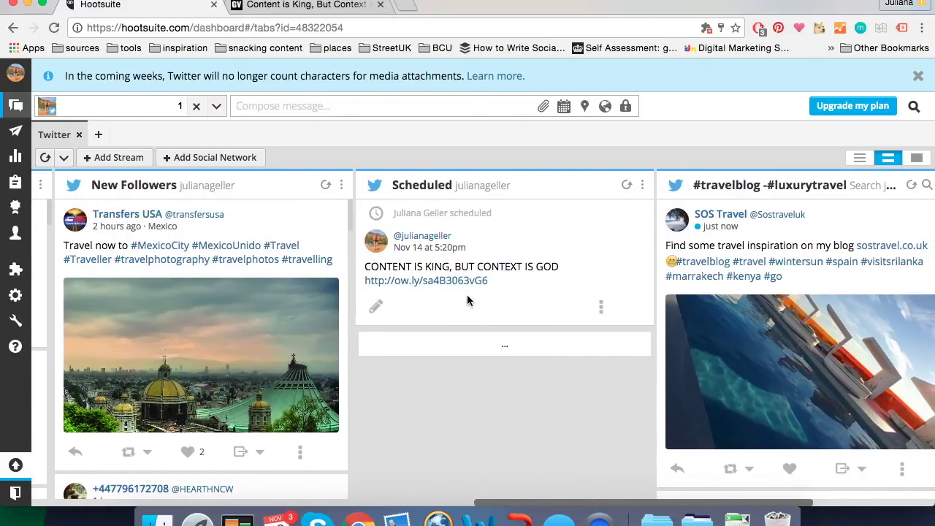
scroll(467, 295, "right", 3)
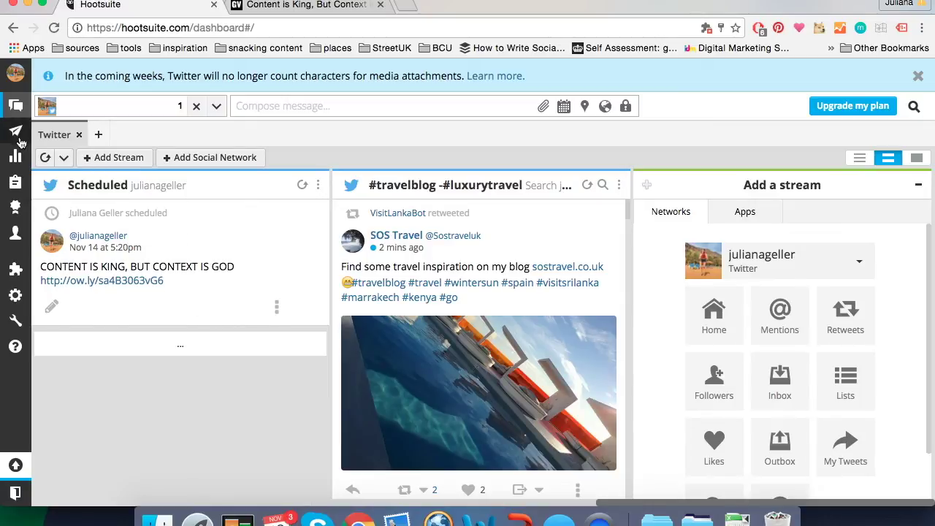
Look through the Publisher's drafts, scheduled messages, past scheduled messages and content suggestions
mouse_move(14, 135)
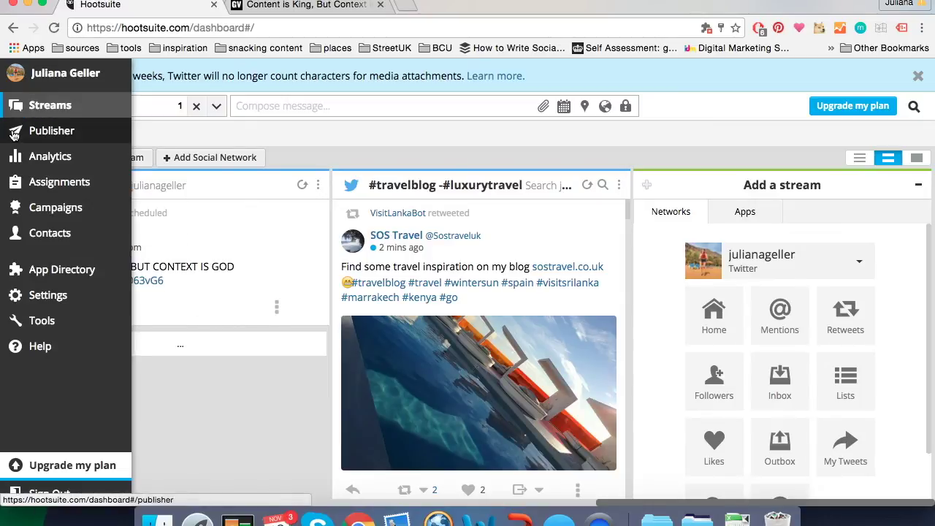
left_click(61, 136)
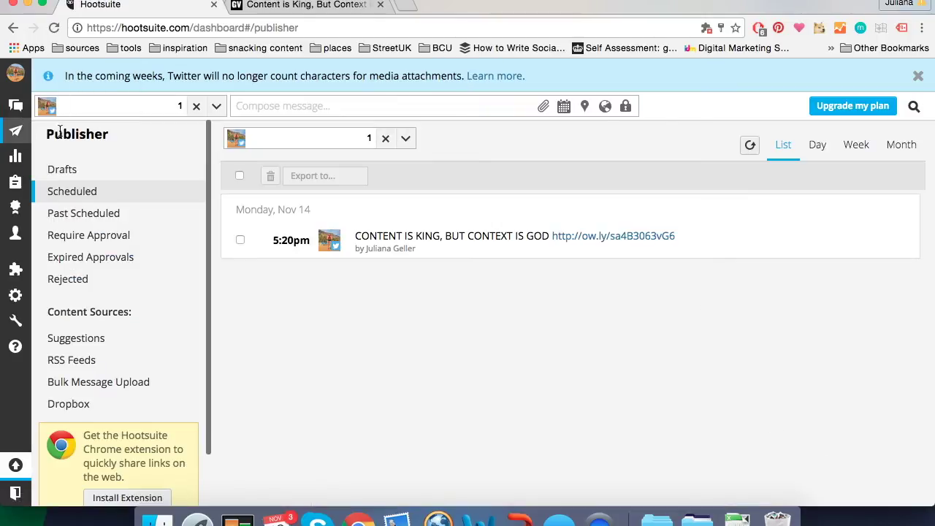
left_click(79, 178)
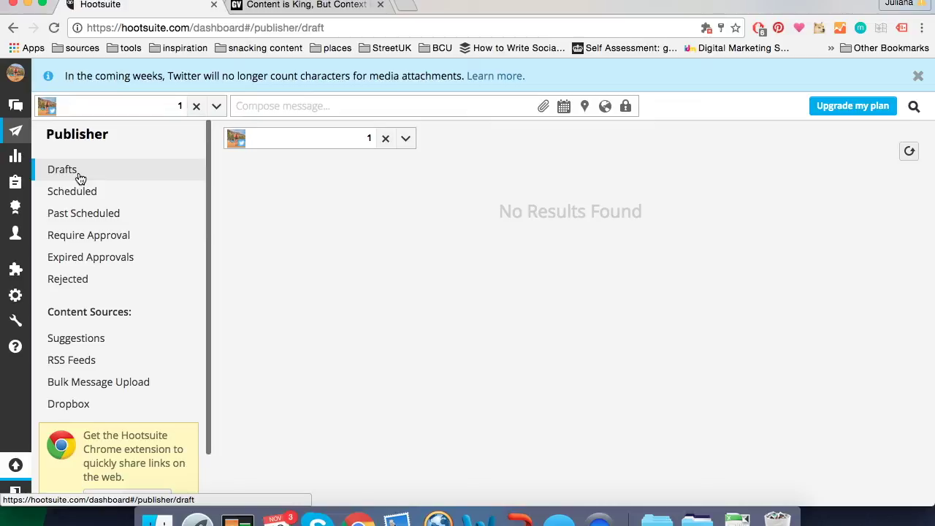
left_click(77, 193)
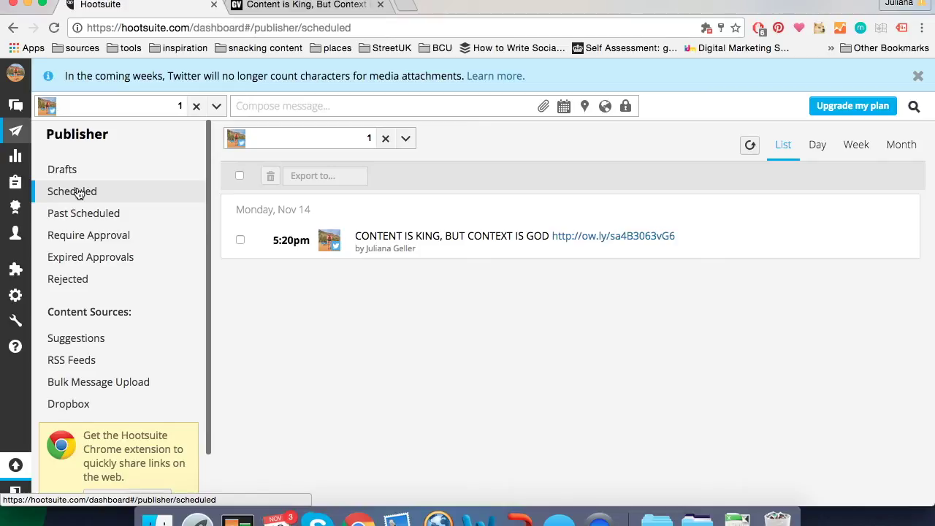
left_click(77, 213)
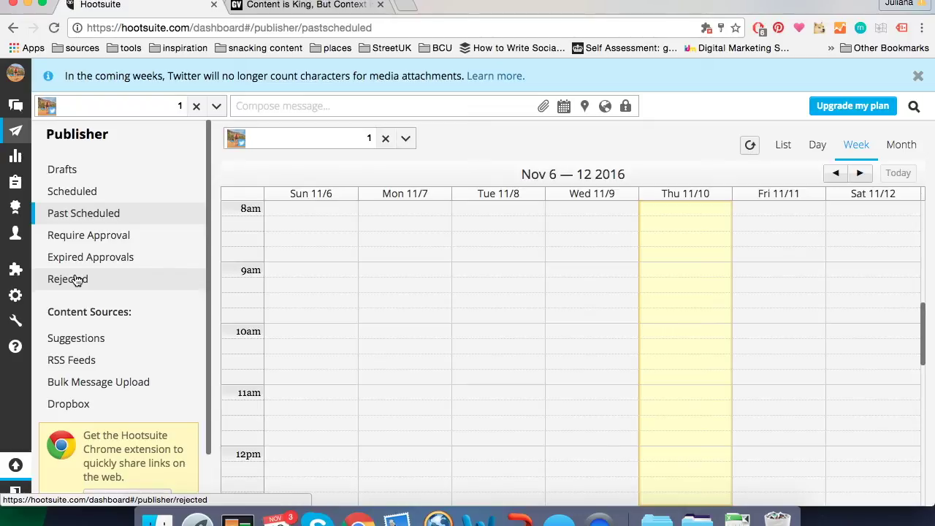
left_click(78, 344)
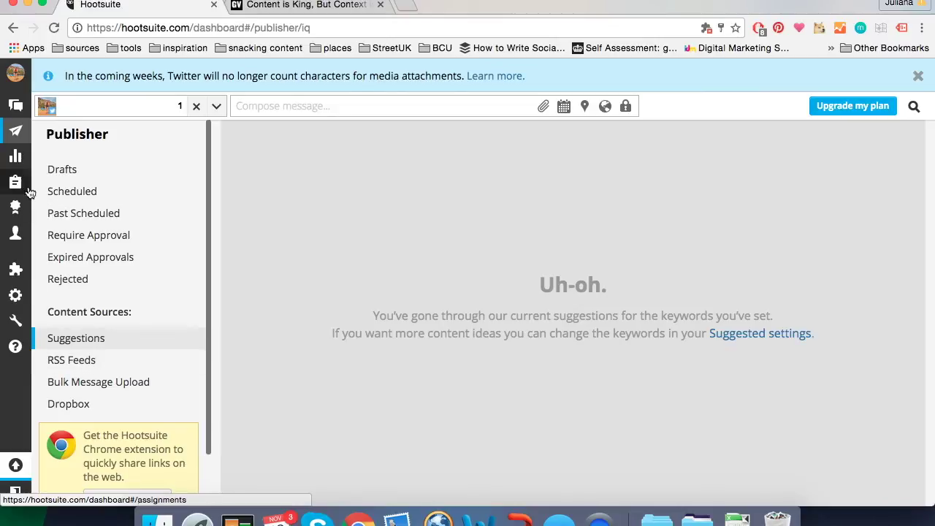
Look over the report templates and report sections available in Analytics
left_click(20, 165)
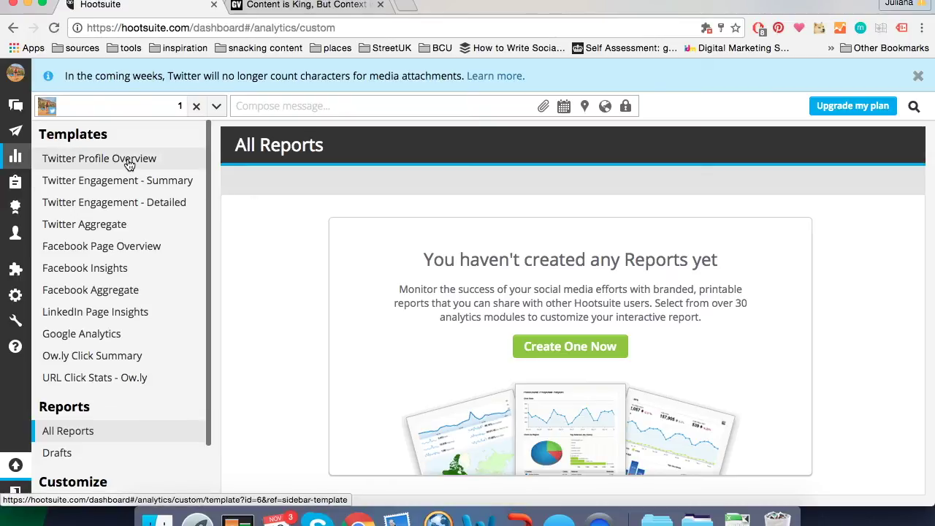
scroll(139, 333, "down", 3)
scroll(139, 329, "up", 3)
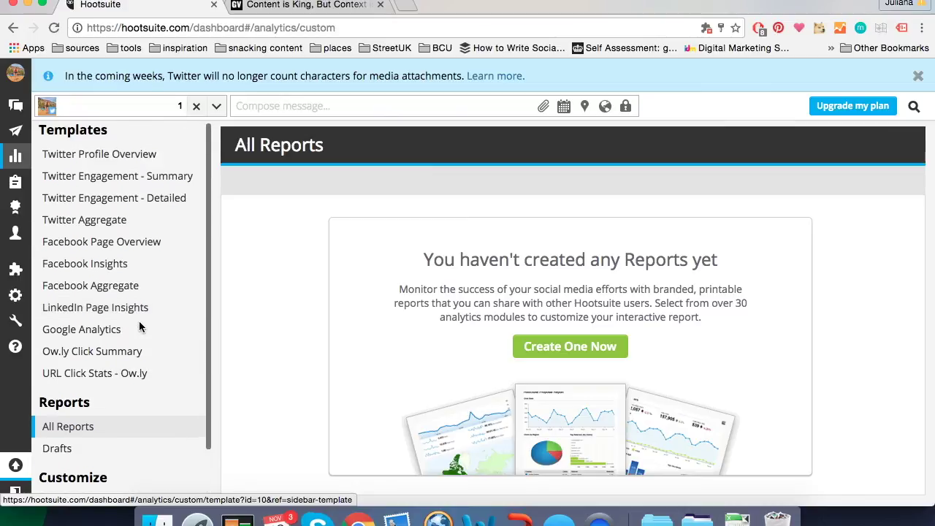
View the Assignments and Campaigns sections, and return to the dashboard to view the Twitter followers in Contacts
left_click(22, 189)
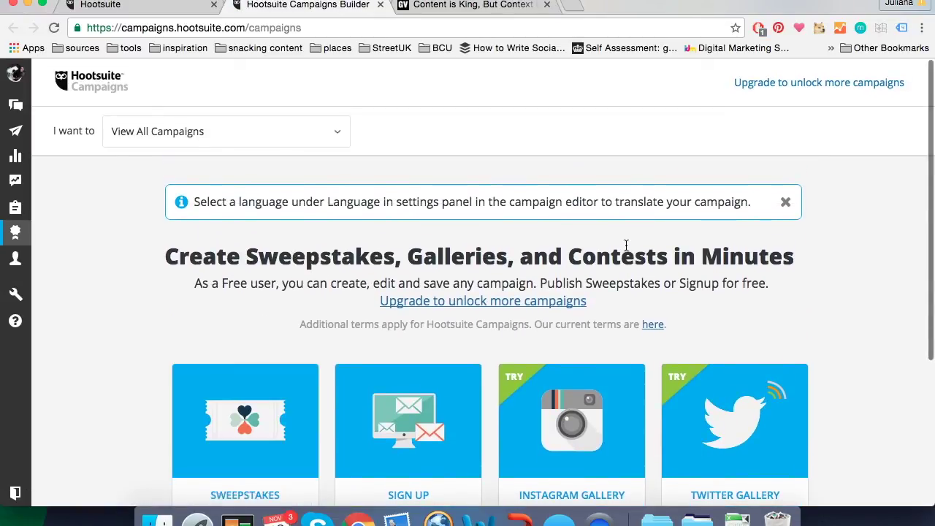
left_click(168, 7)
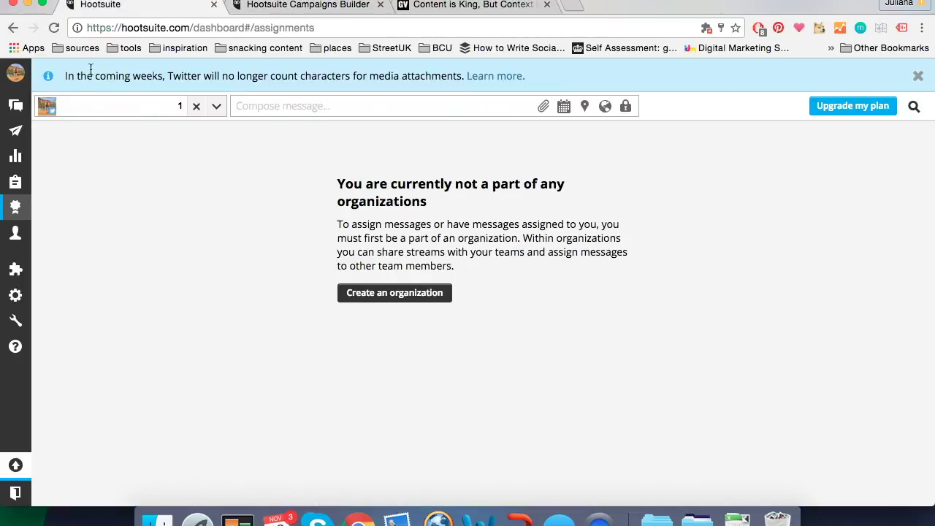
left_click(21, 240)
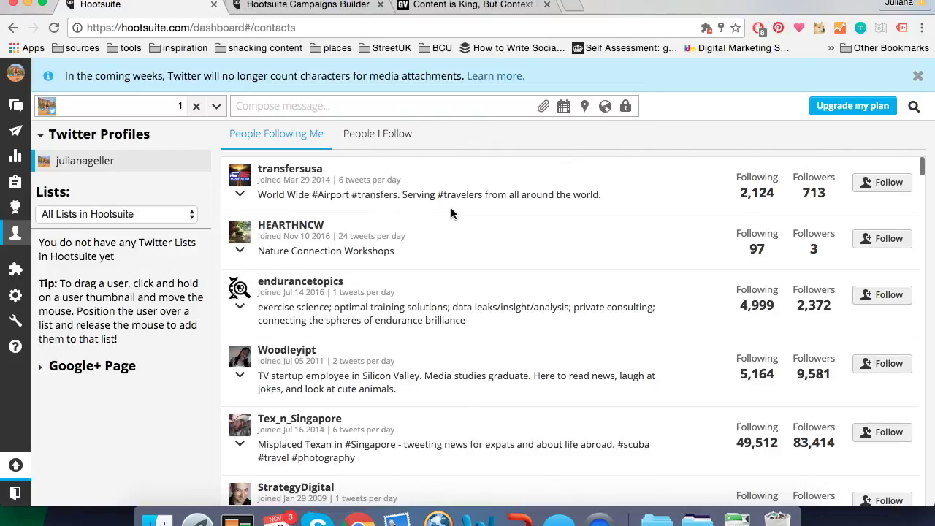
View the add-on apps offered in the App Directory and close it
mouse_move(16, 285)
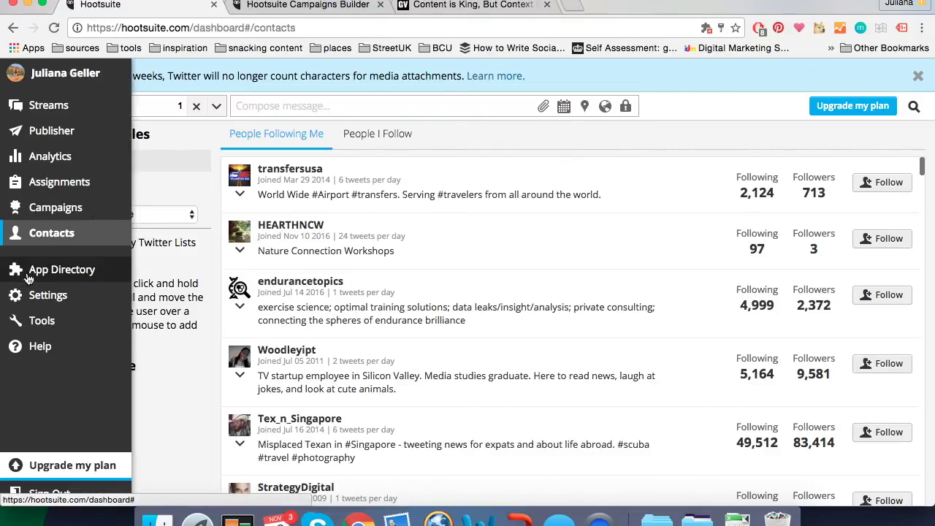
left_click(48, 275)
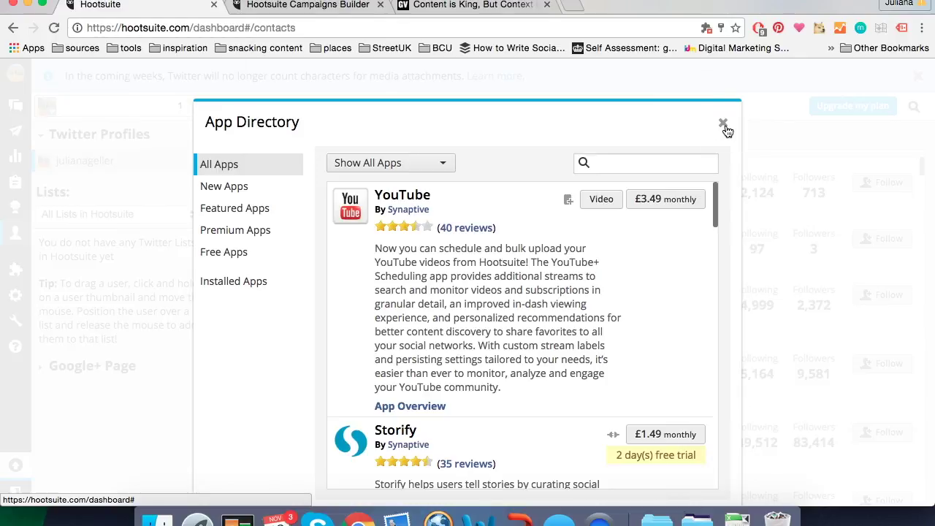
left_click(724, 125)
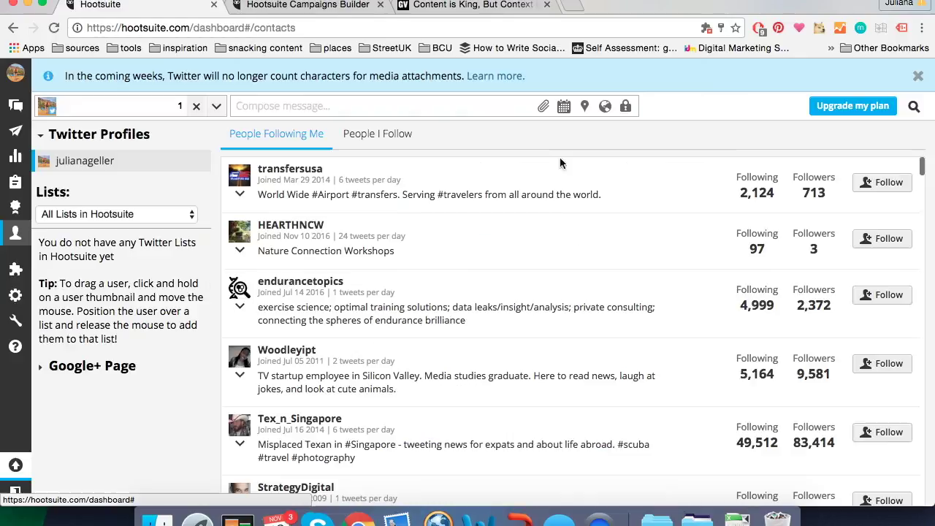
Review the account profile and general preferences in the settings, and close them without changing anything
left_click(13, 296)
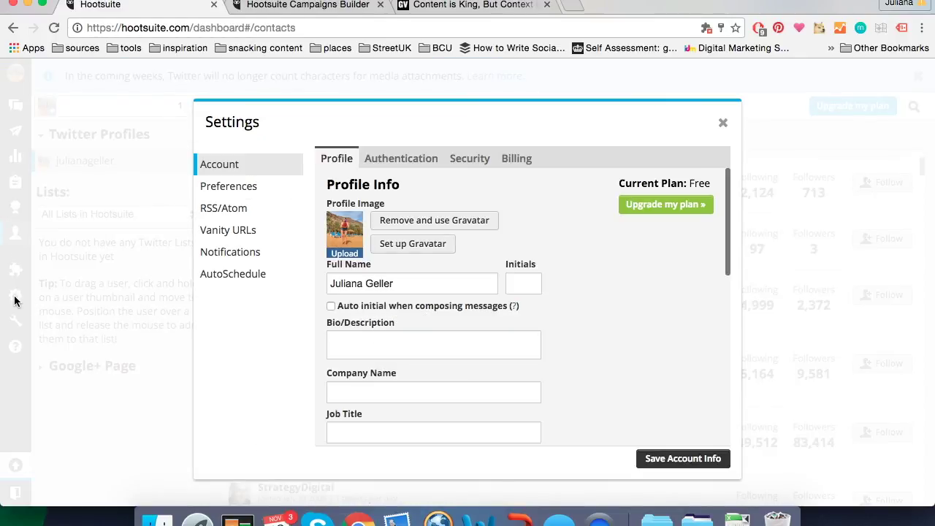
left_click(248, 188)
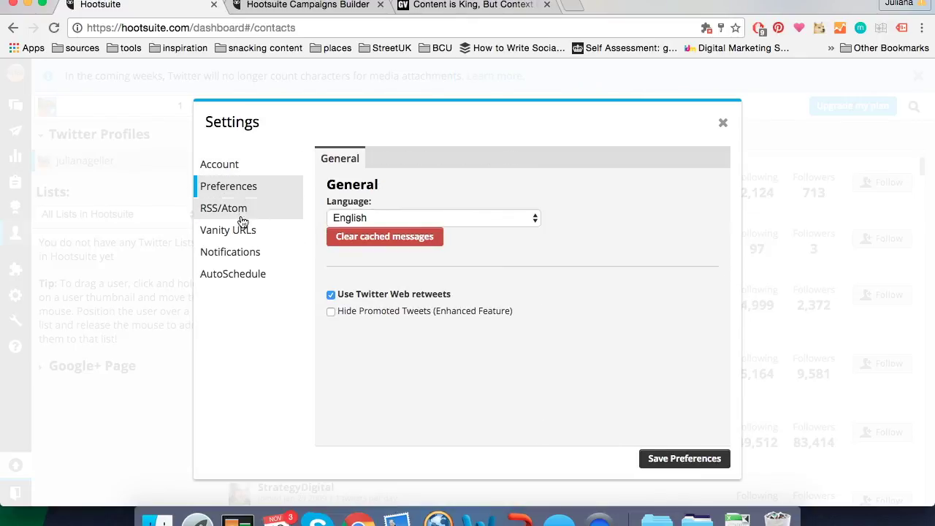
left_click(723, 125)
Look at the resources and extensions offered under Tools
mouse_move(16, 351)
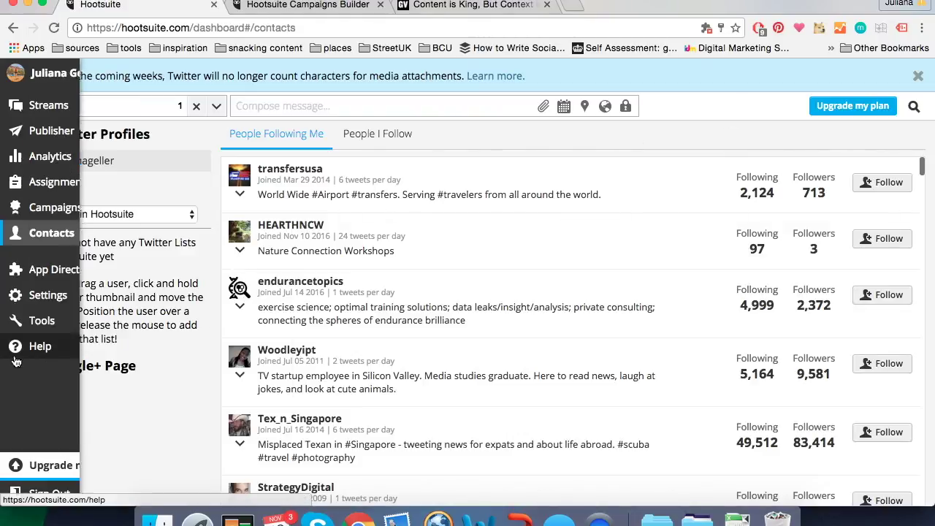
mouse_move(36, 322)
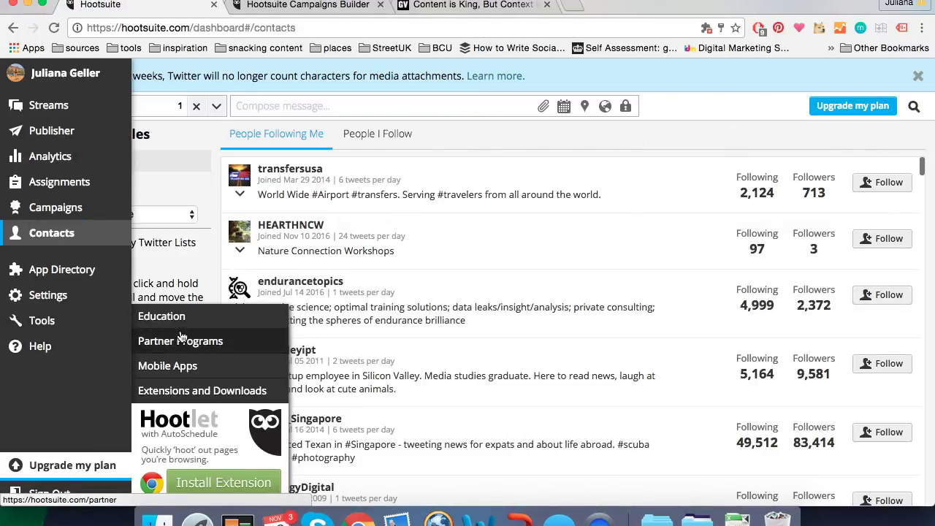